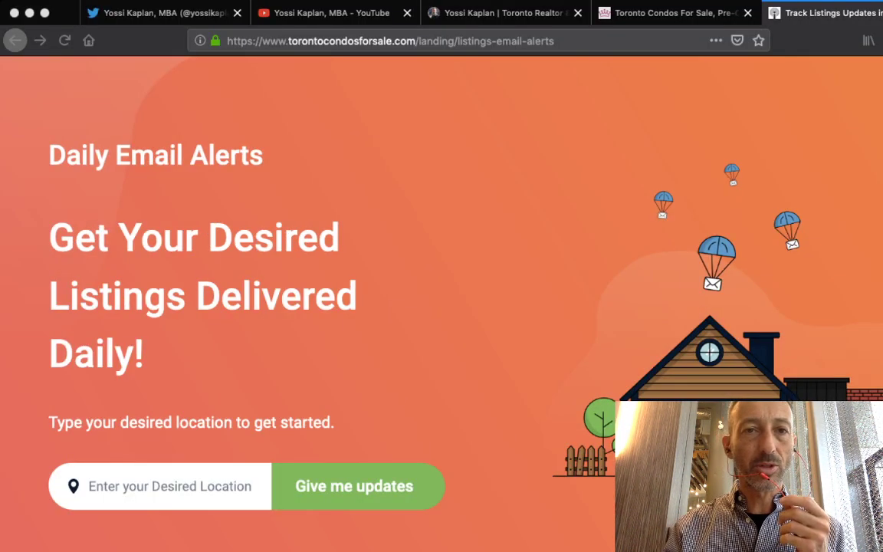
Switch from the Daily Email Alerts page to the realtor's Twitter profile tab
click(161, 13)
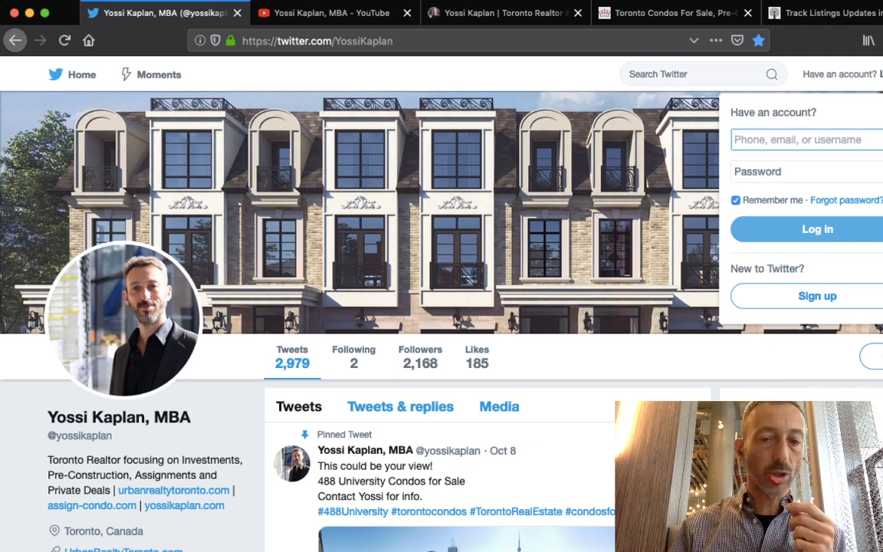
scroll(399, 307, down, 10)
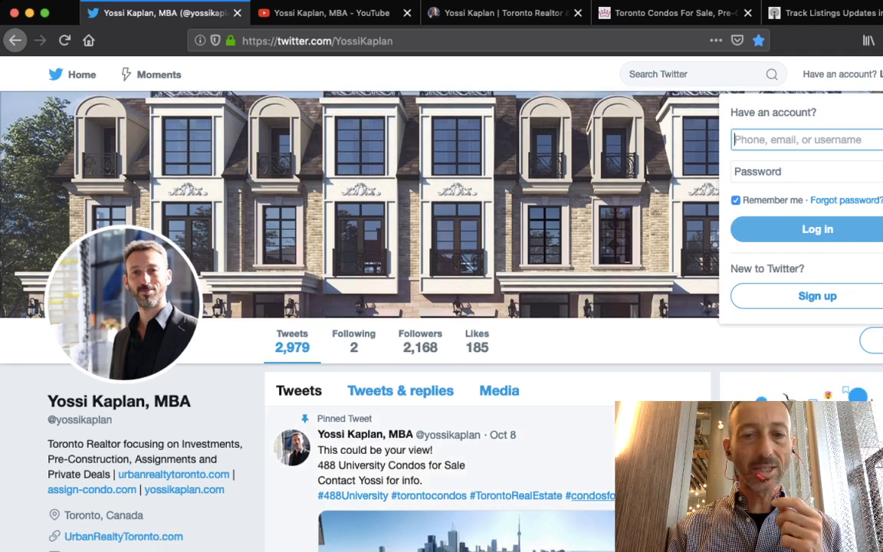
scroll(483, 345, down, 15)
scroll(484, 345, down, 15)
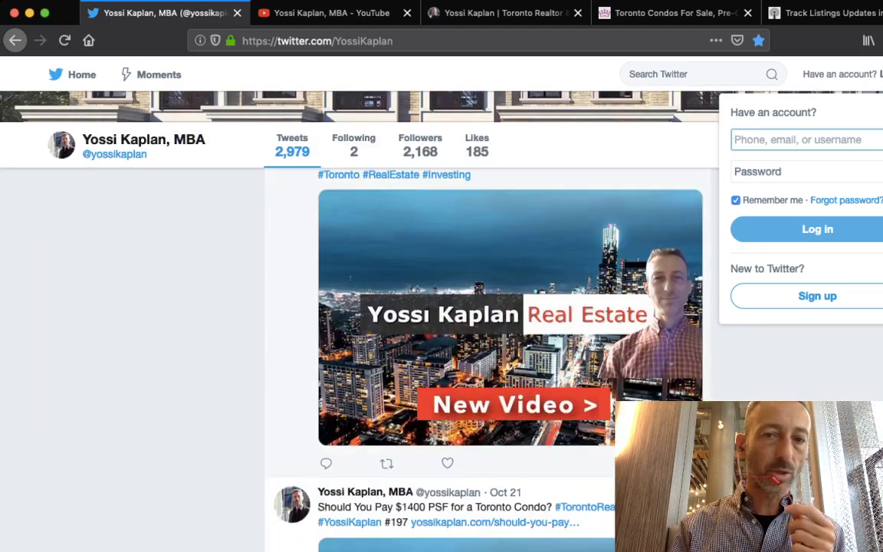
scroll(483, 345, down, 12)
Switch to the realtor's YouTube channel and scroll through his condo-investing uploads
key(ctrl+Tab)
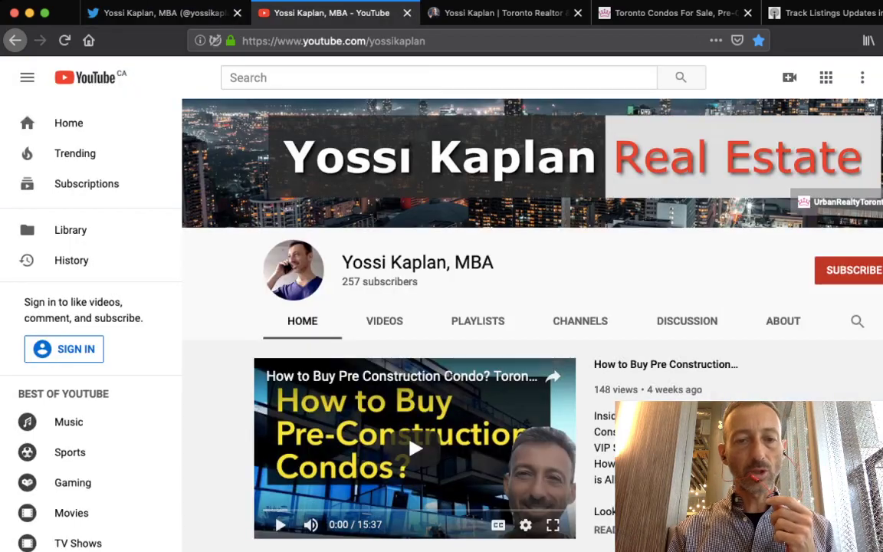
scroll(367, 248, down, 3)
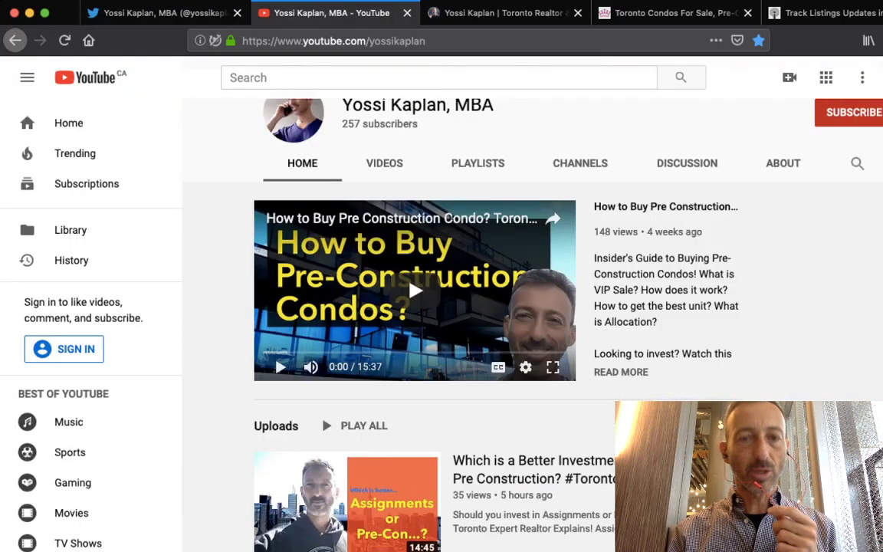
scroll(460, 322, down, 7)
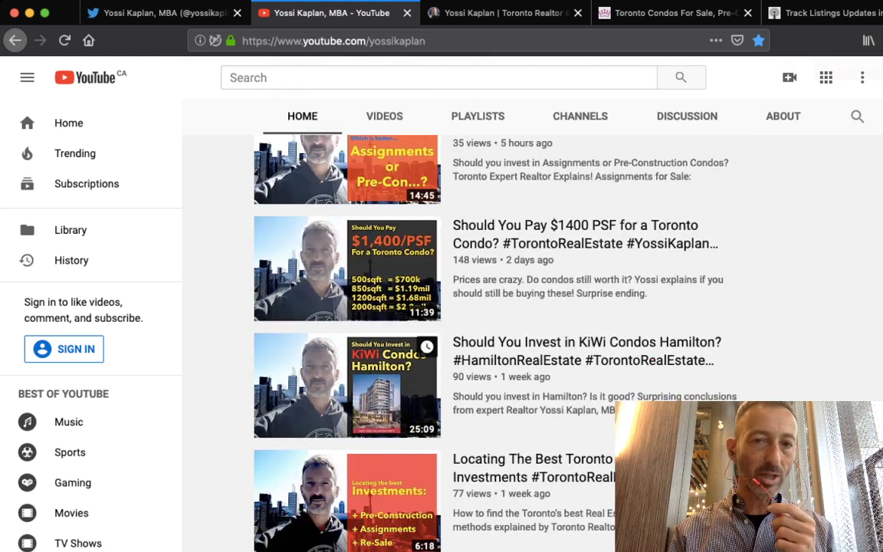
scroll(404, 421, down, 5)
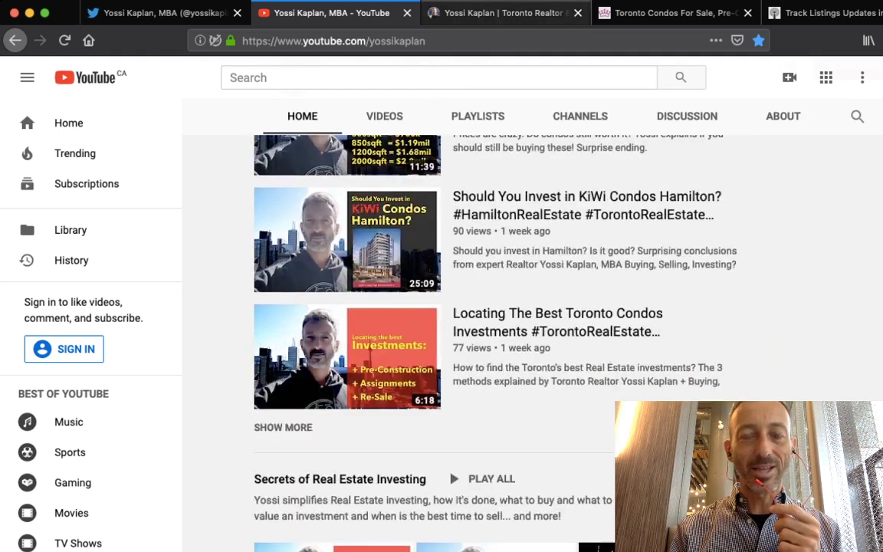
scroll(329, 407, down, 5)
key(ctrl+Tab)
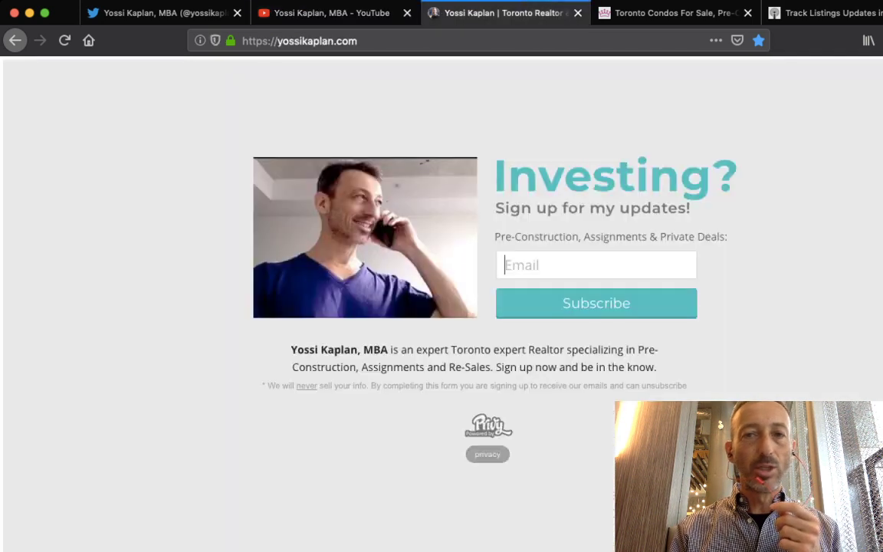
key(Escape)
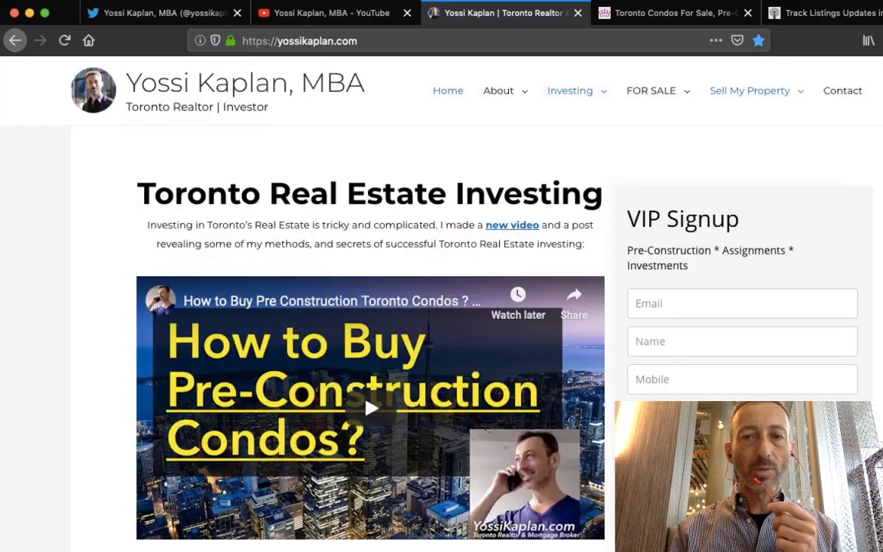
scroll(328, 355, down, 1)
scroll(328, 320, down, 8)
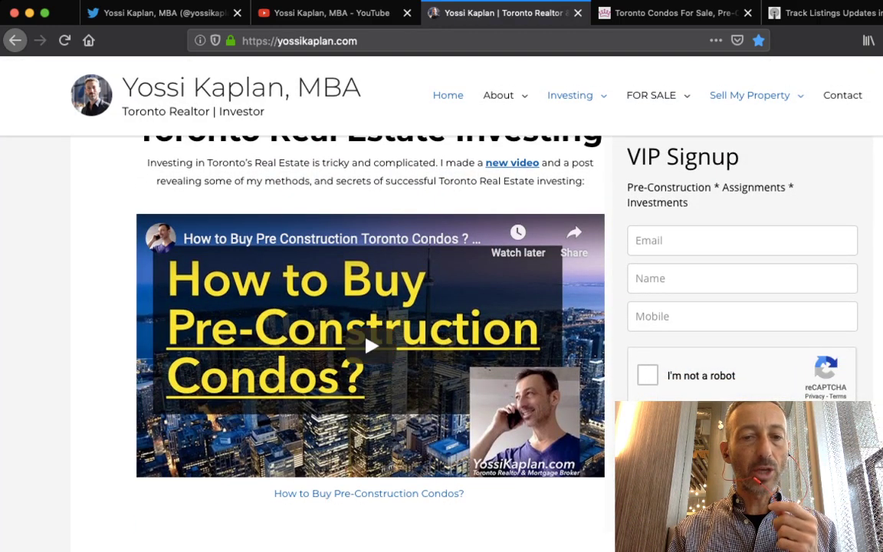
scroll(488, 345, down, 1)
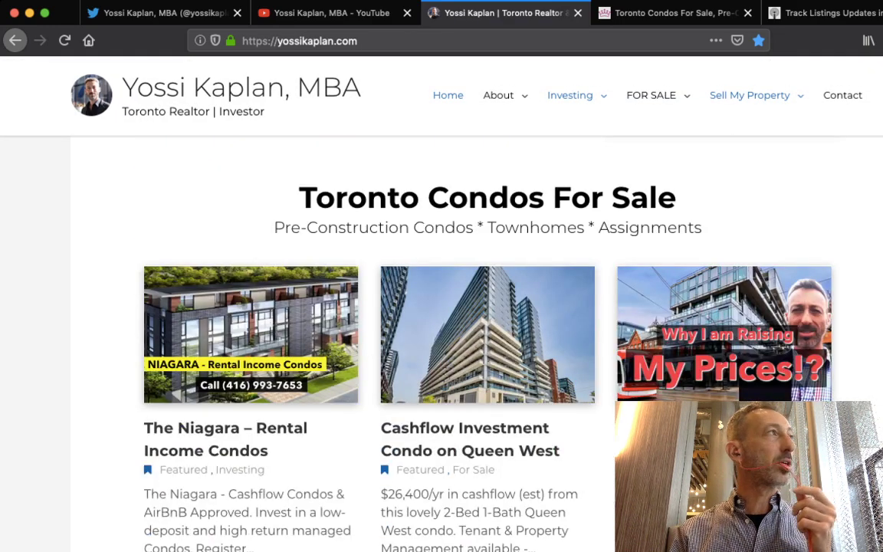
scroll(488, 345, down, 5)
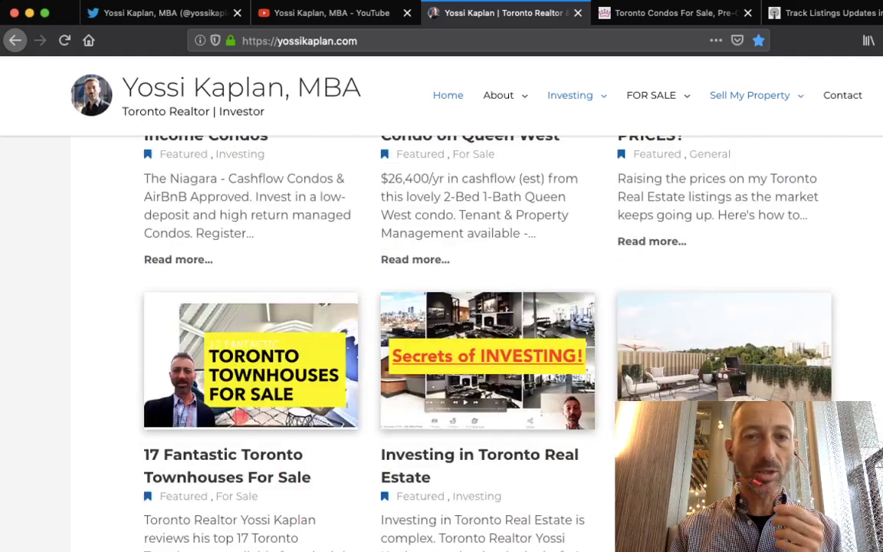
scroll(488, 345, down, 5)
Switch to UrbanRealtyToronto.com and scroll to the footer's Special Searches links beside Blog Stats
key(ctrl+Tab)
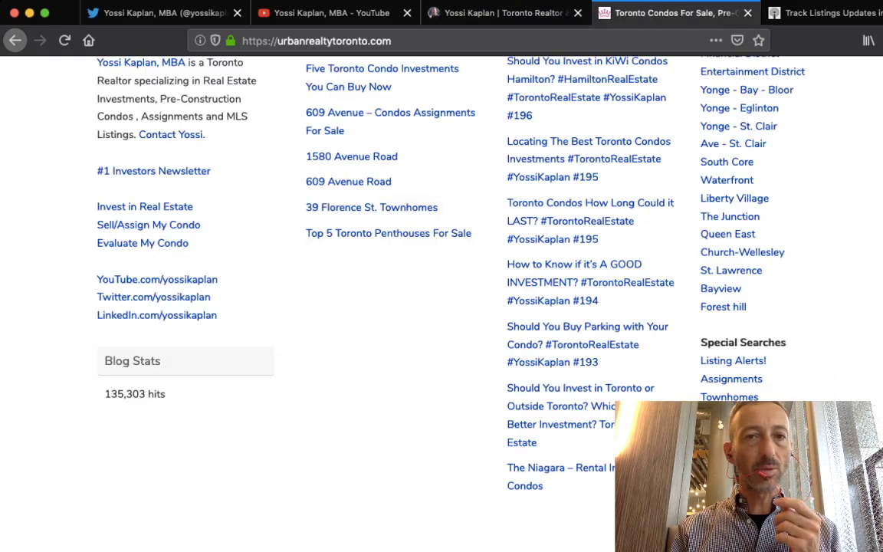
scroll(442, 307, up, 20)
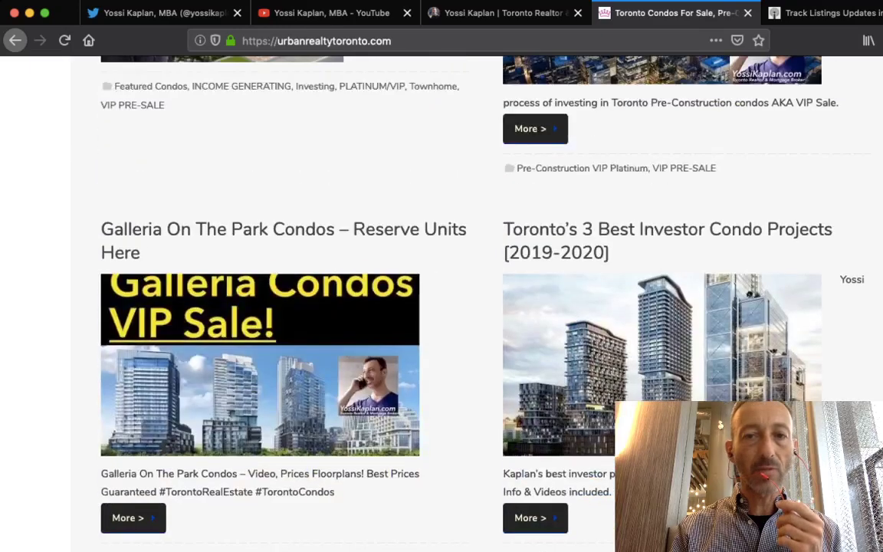
scroll(441, 307, down, 10)
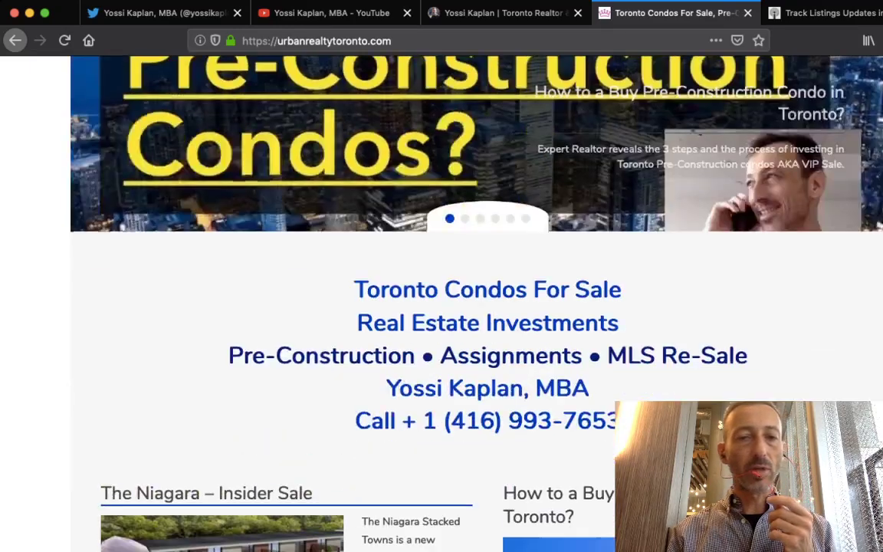
scroll(442, 306, down, 20)
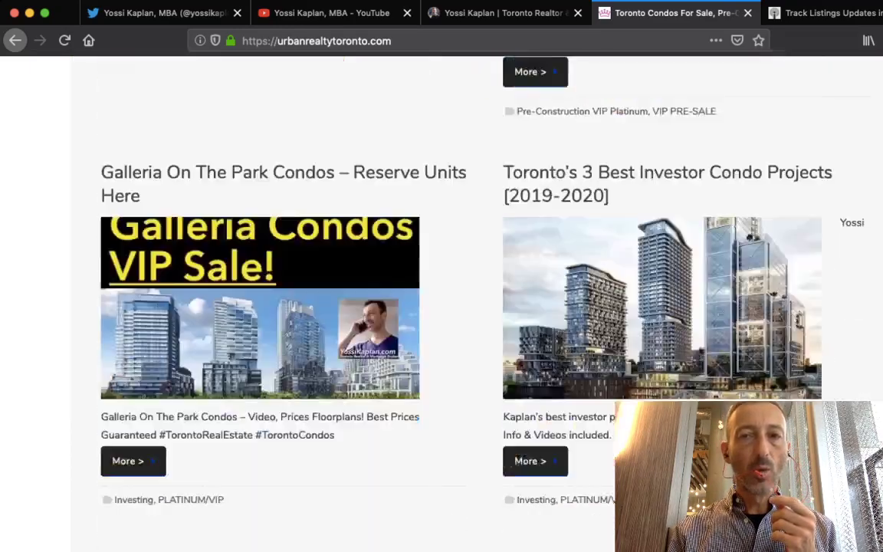
scroll(441, 307, down, 20)
scroll(442, 307, up, 2)
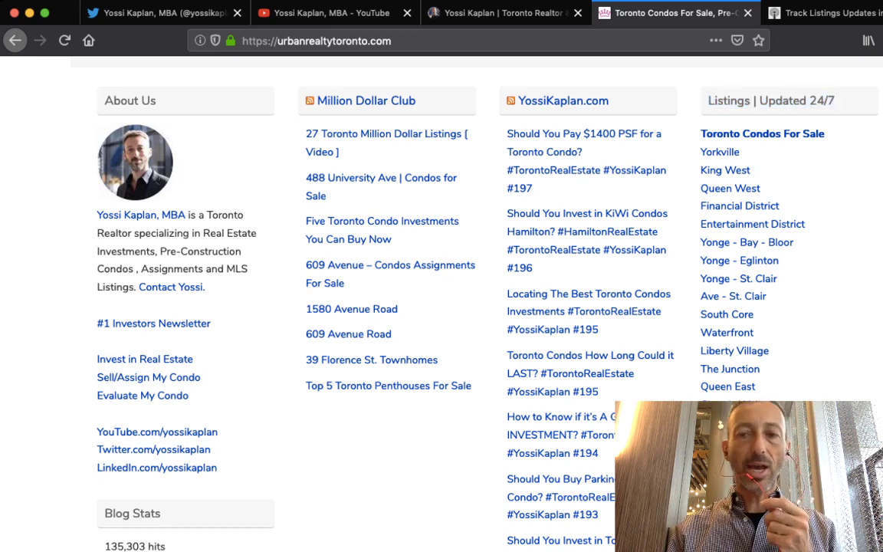
scroll(733, 246, down, 5)
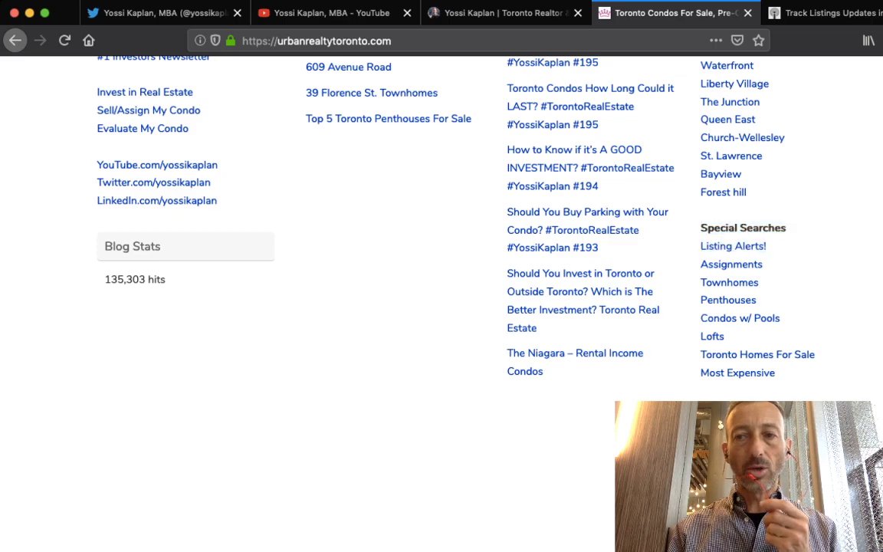
scroll(442, 307, up, 20)
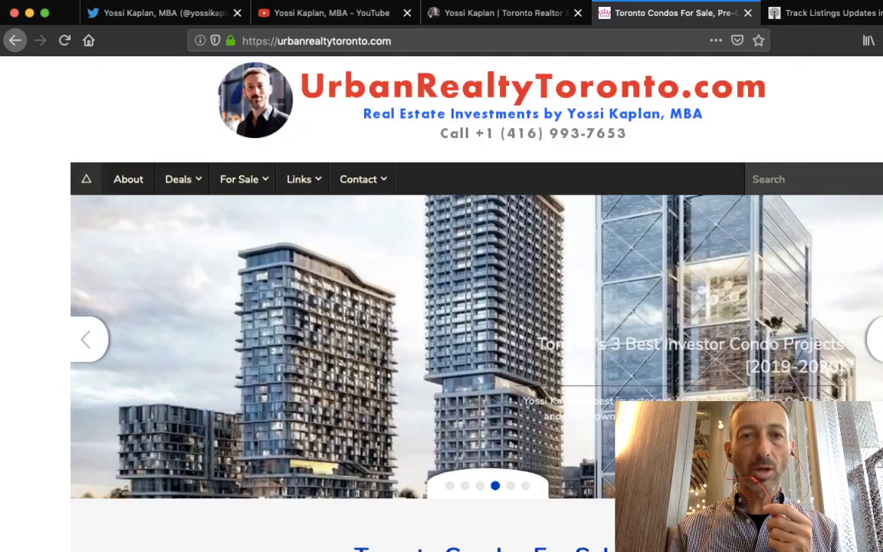
key(super+l)
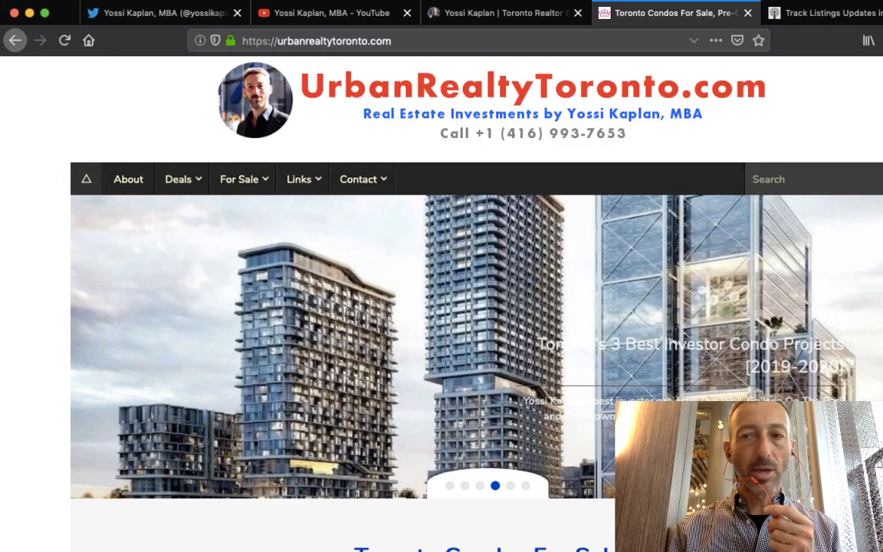
scroll(442, 307, down, 20)
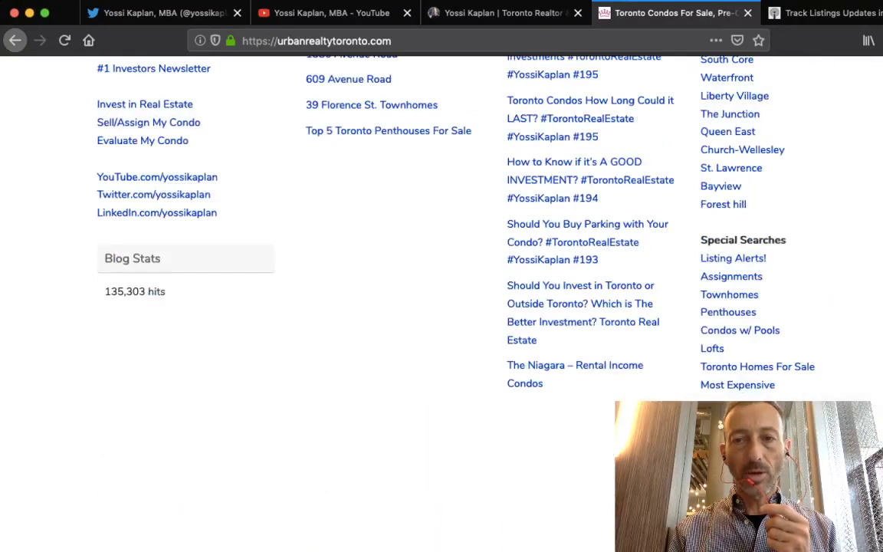
scroll(733, 282, up, 3)
scroll(733, 283, down, 3)
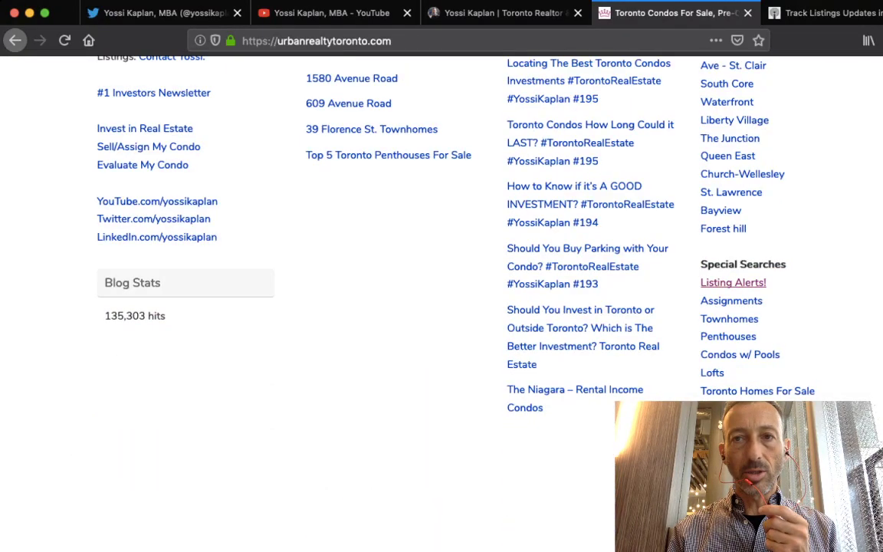
Open Listing Alerts! and set the alert location to 1171 Queen Street West
click(733, 283)
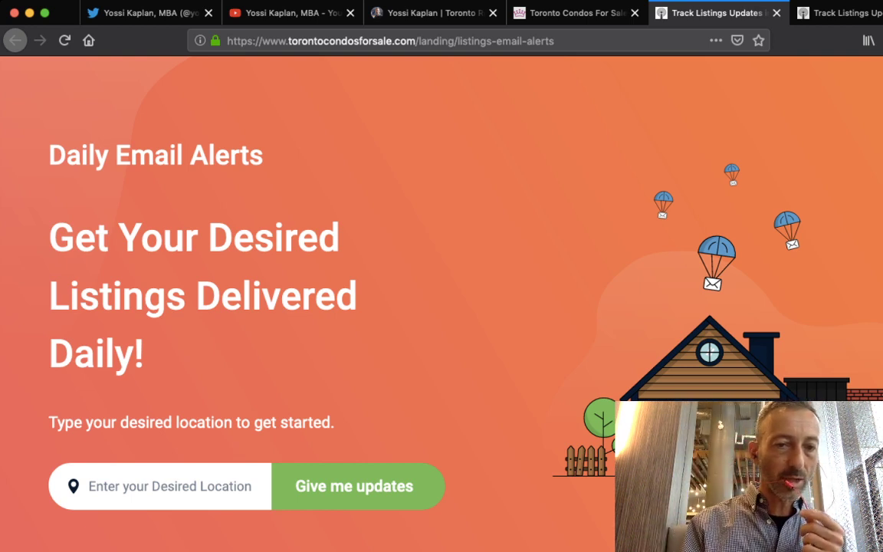
click(90, 486)
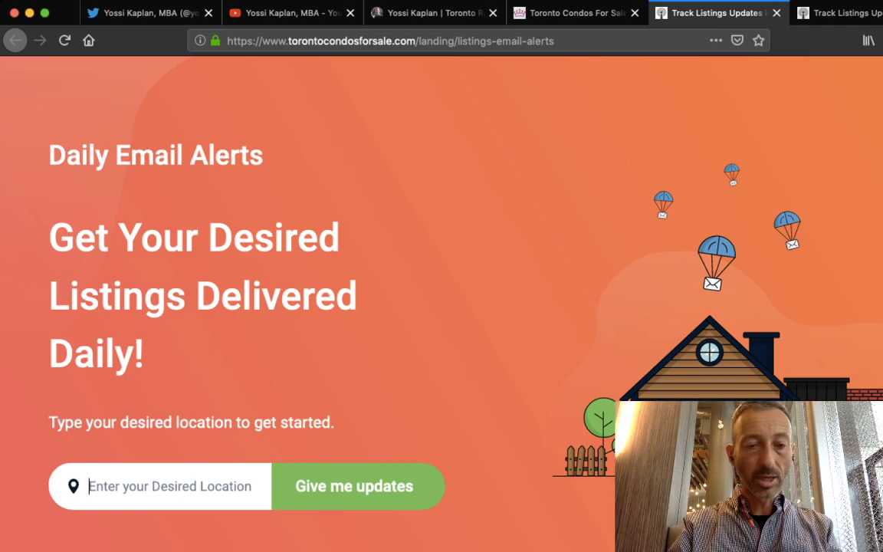
text(1171)
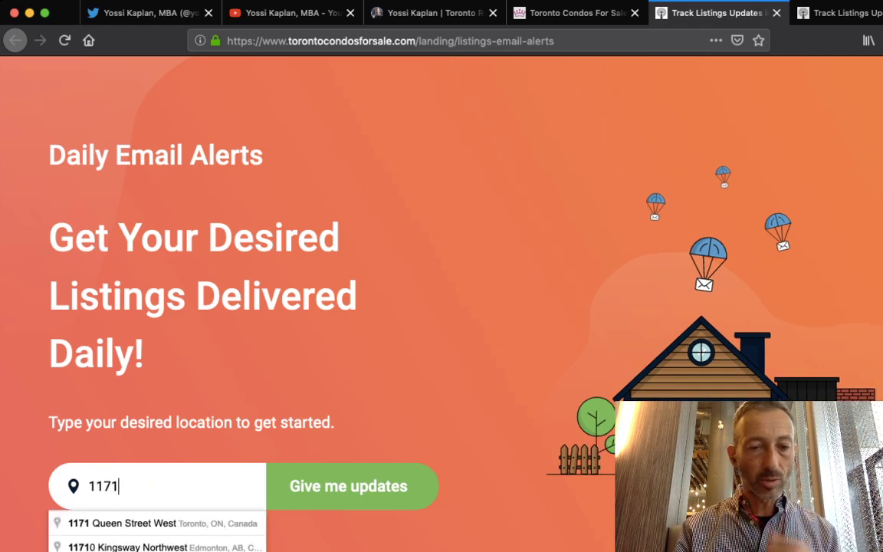
key(Down)
key(Return)
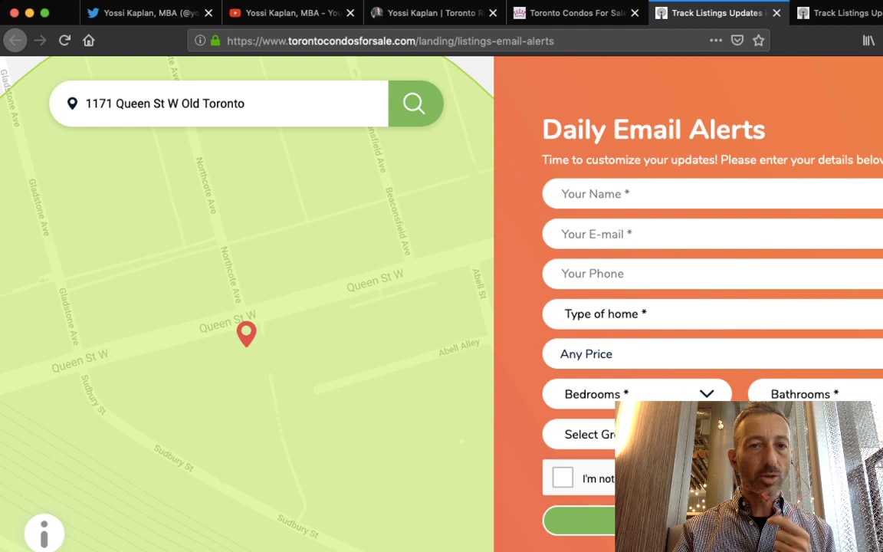
Replace the address with a 'queen west' search and take the Queen Street West suggestion
drag(245, 104, 83, 104)
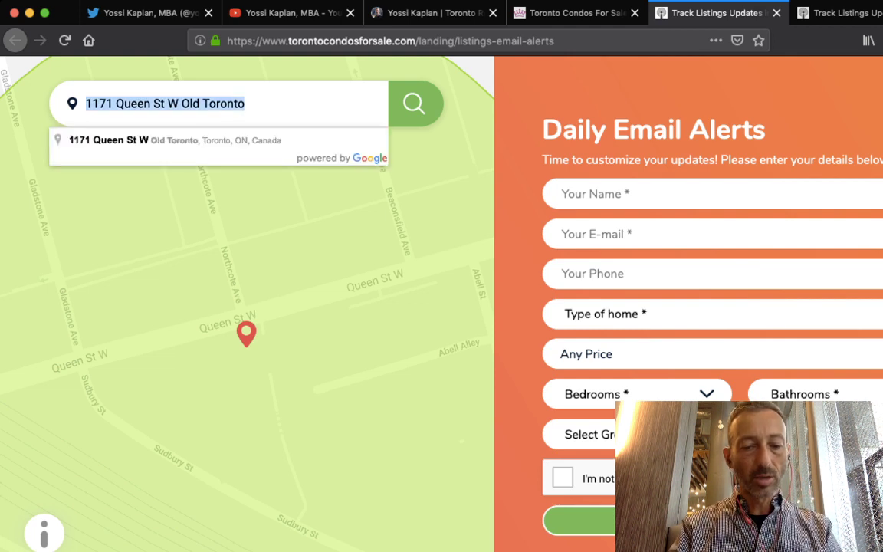
text(queen west)
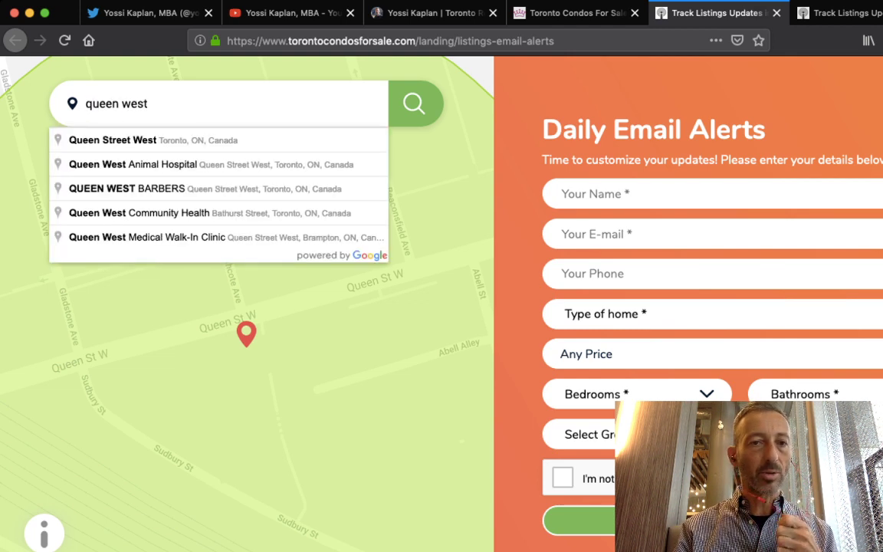
key(Down)
key(Return)
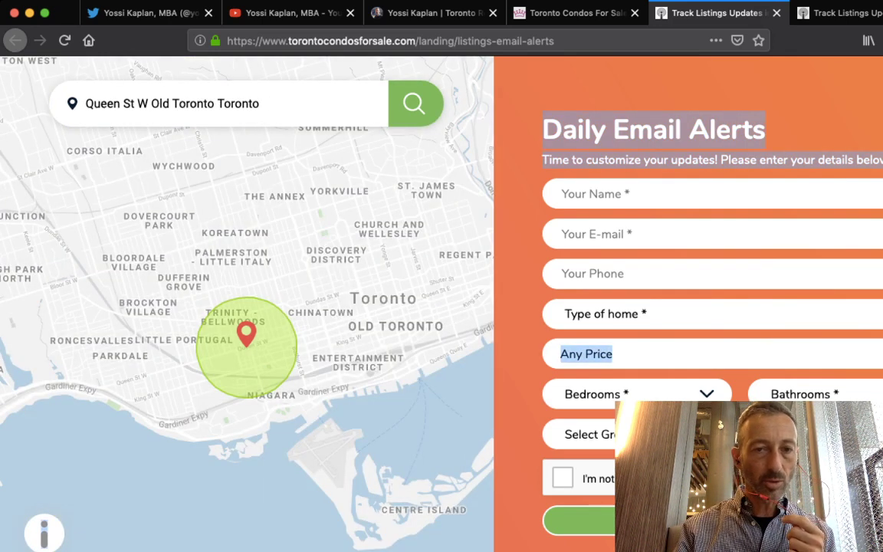
Drag the pin and radius circle from Shaw St west to 1173 Queen St W near Abell Alley
scroll(246, 334, up, 5)
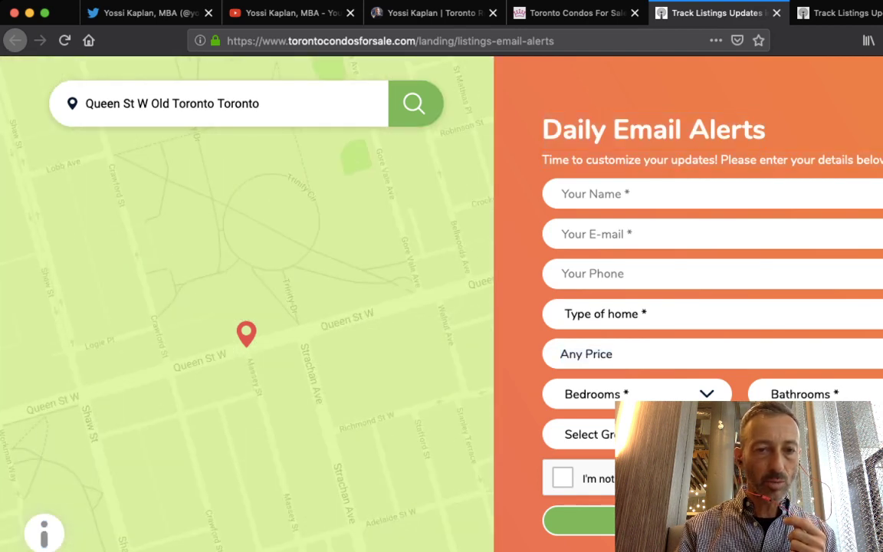
scroll(246, 333, down, 1)
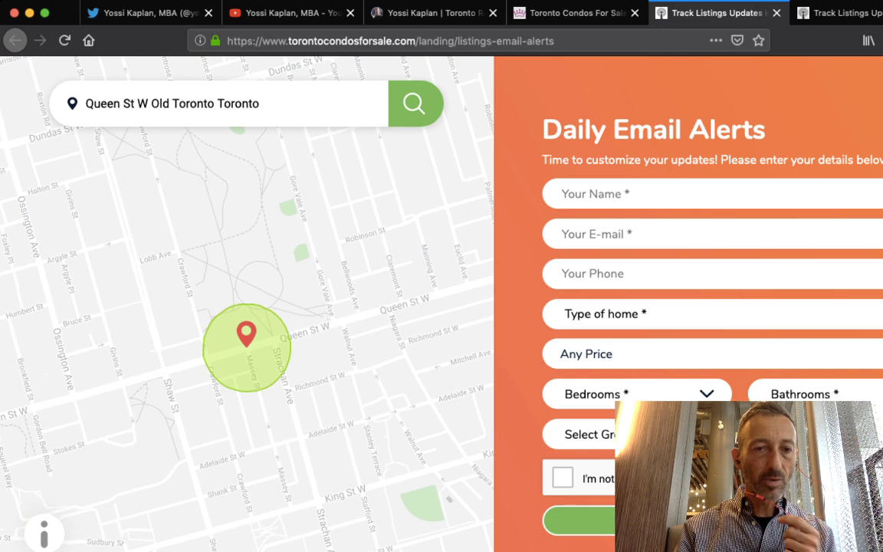
drag(246, 334, 170, 373)
drag(230, 345, 480, 240)
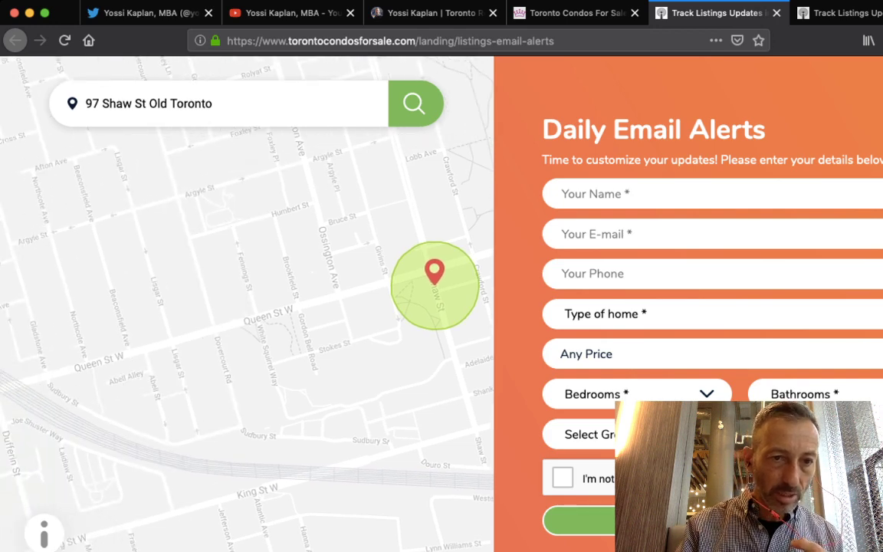
drag(433, 272, 127, 354)
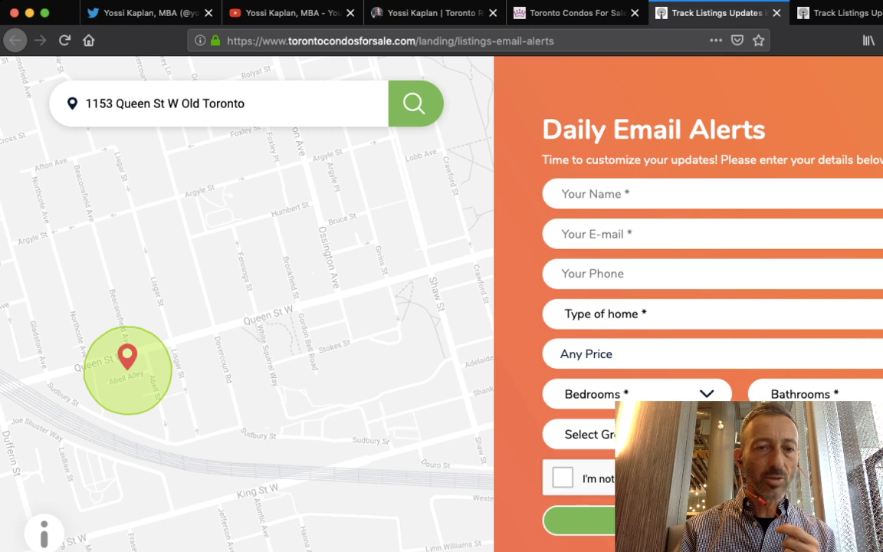
drag(127, 355, 85, 366)
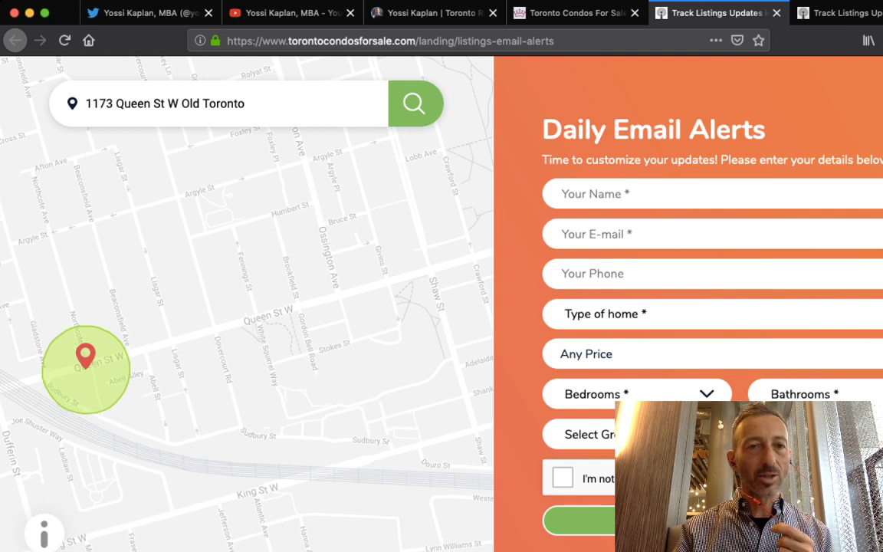
click(109, 102)
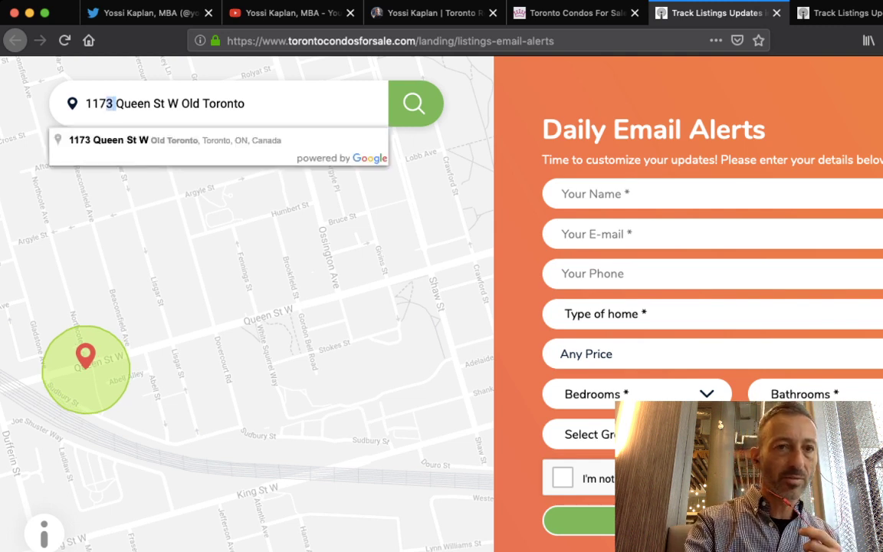
key(BackSpace)
text(1)
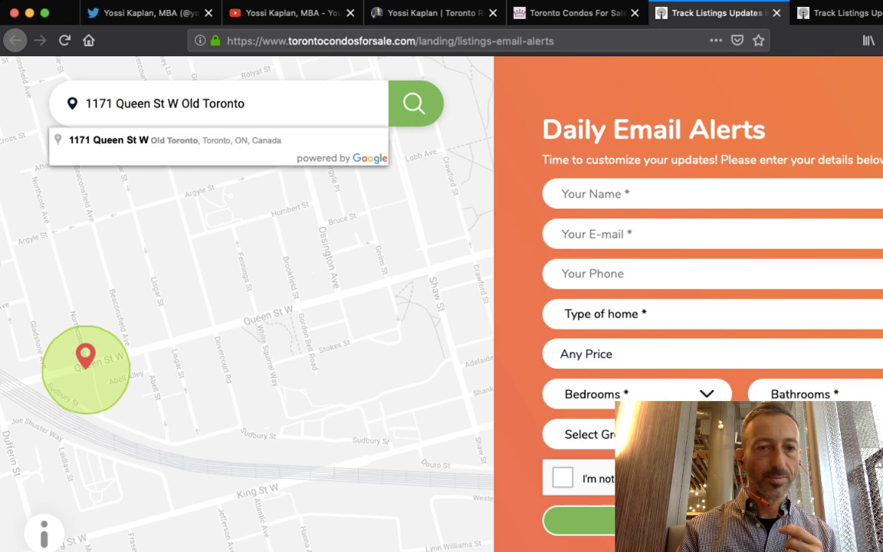
key(Return)
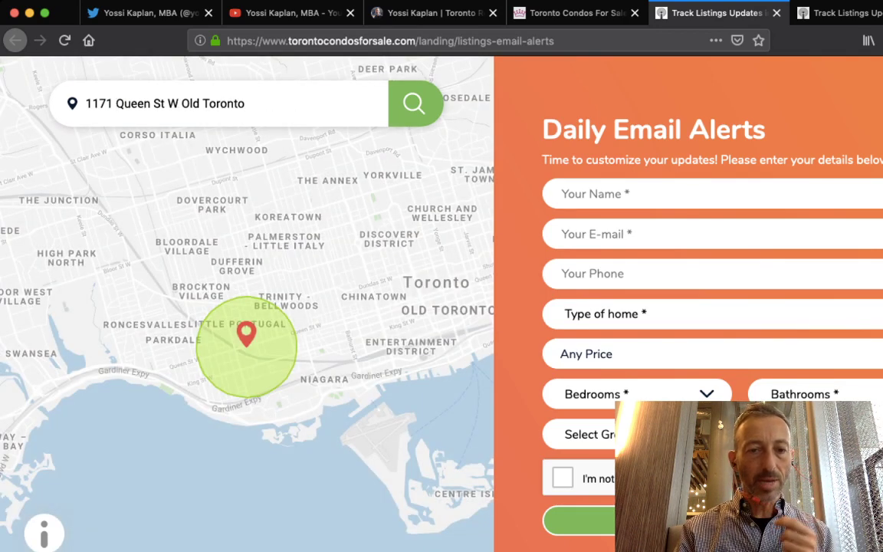
Zoom the map, then select the whole address search text for replacement
scroll(246, 337, down, 1)
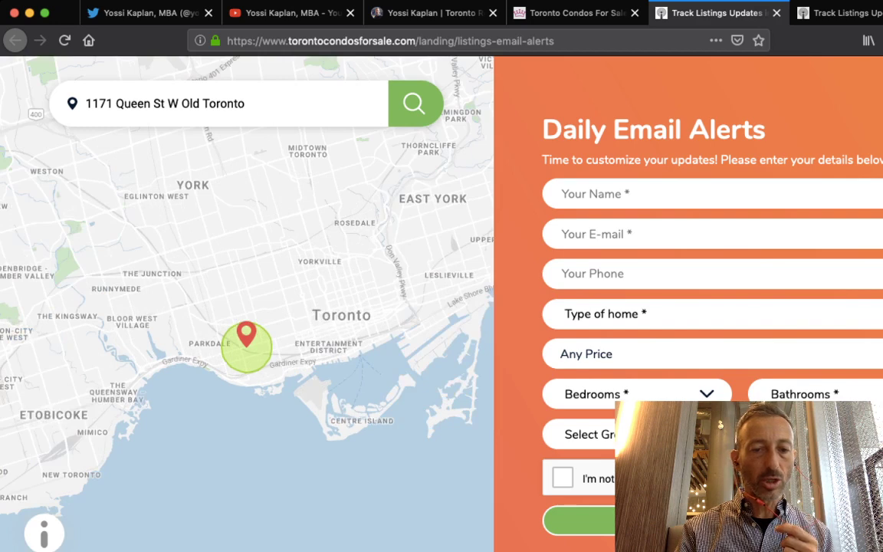
scroll(246, 338, down, 1)
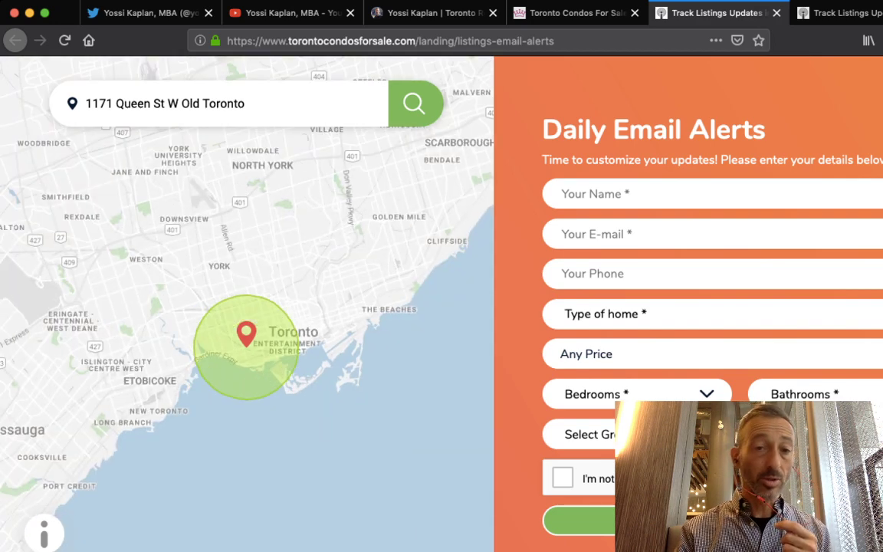
scroll(246, 337, up, 3)
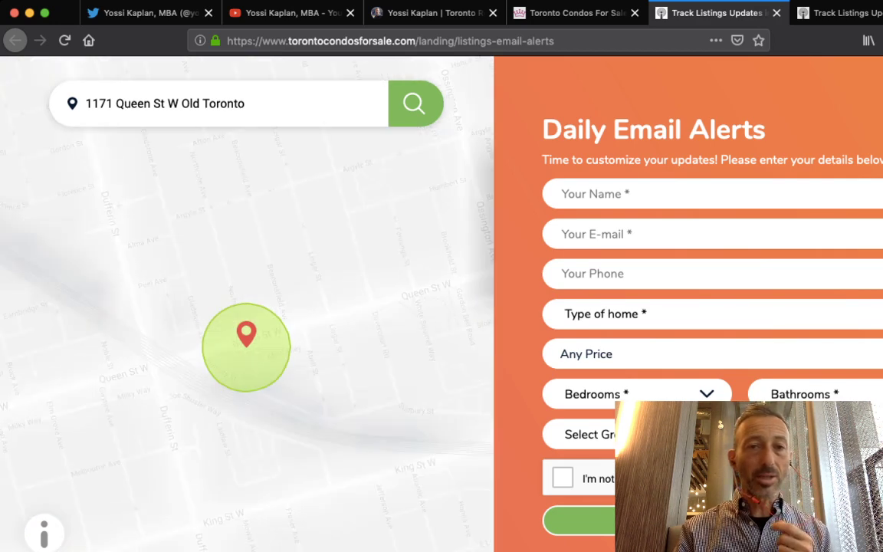
click(245, 104)
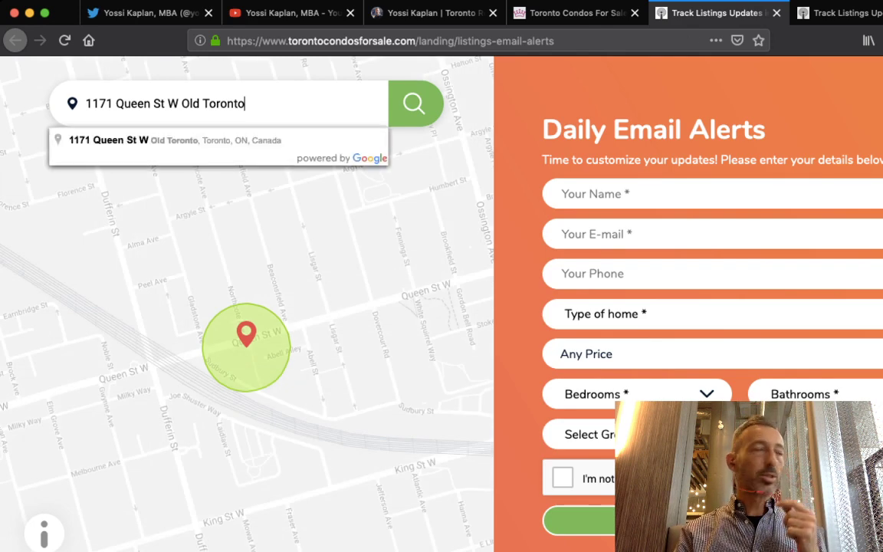
key(super+a)
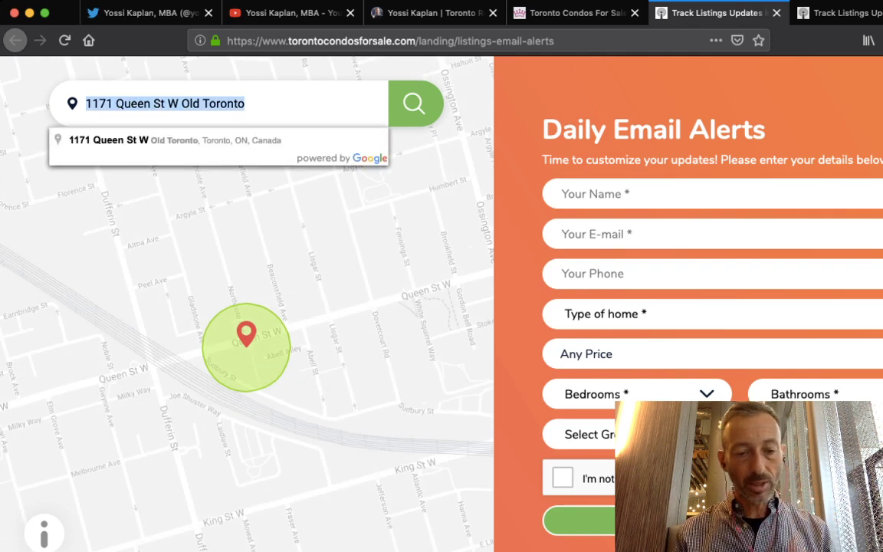
Search '180 univer' and choose 180 University Ave, Old Toronto as the alert location
text(1)
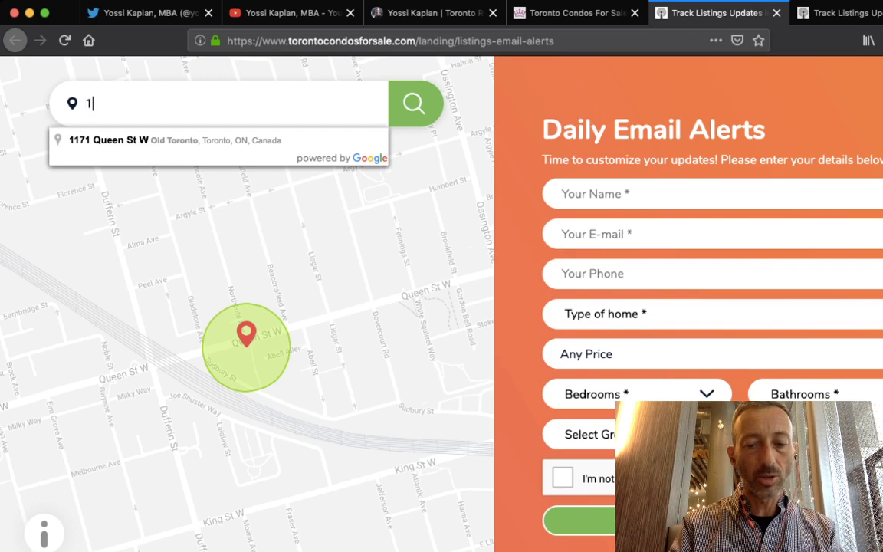
text(80 univer)
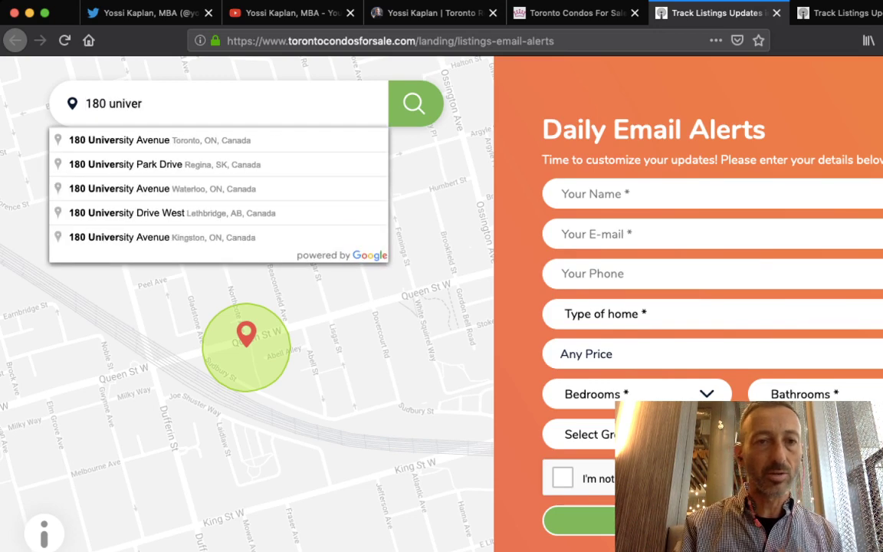
key(Down)
key(Return)
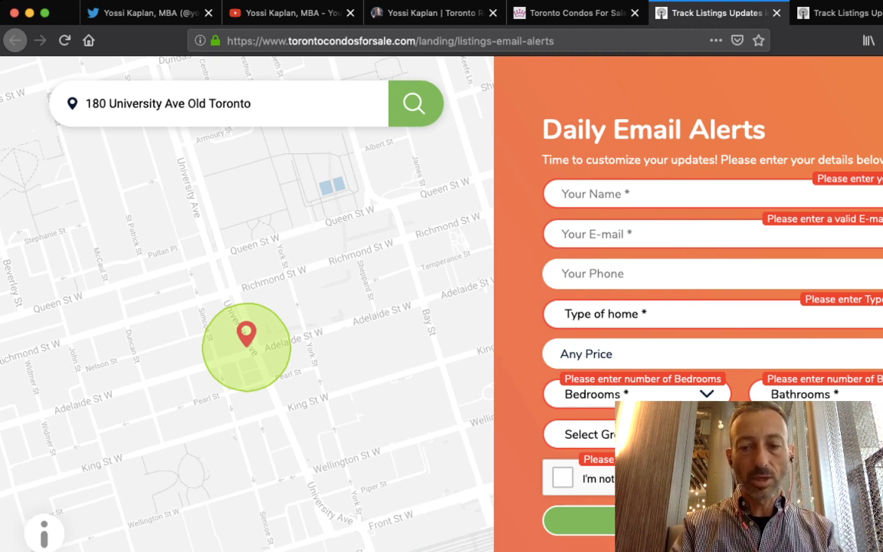
Enter the contact's full name, e-mail address and phone number in the alert form
key(Tab)
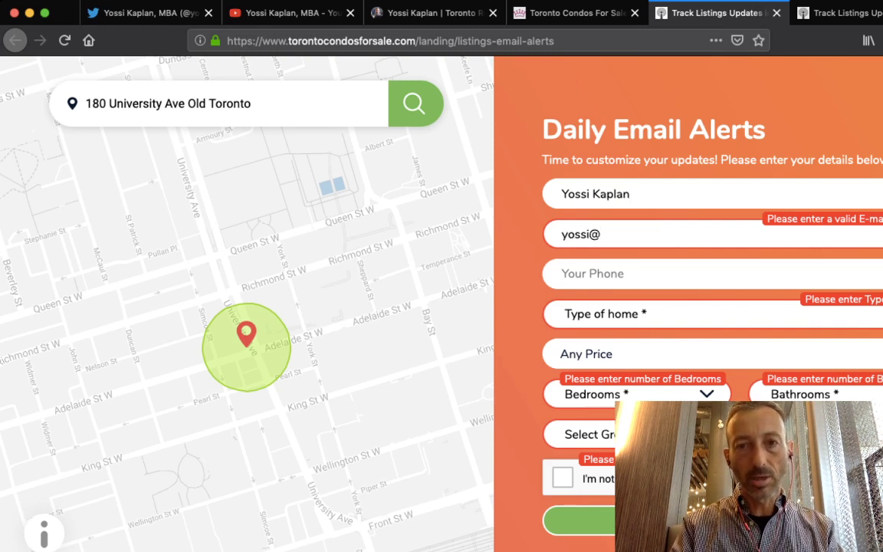
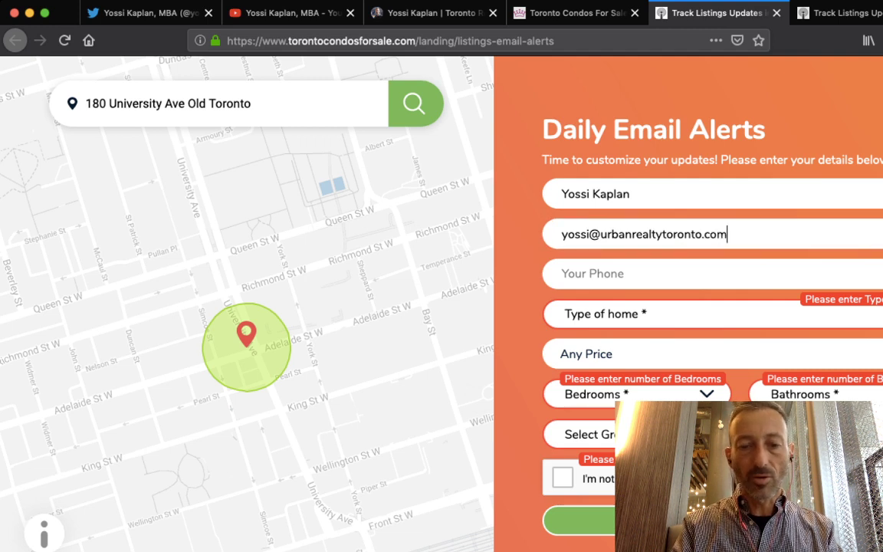
key(Tab)
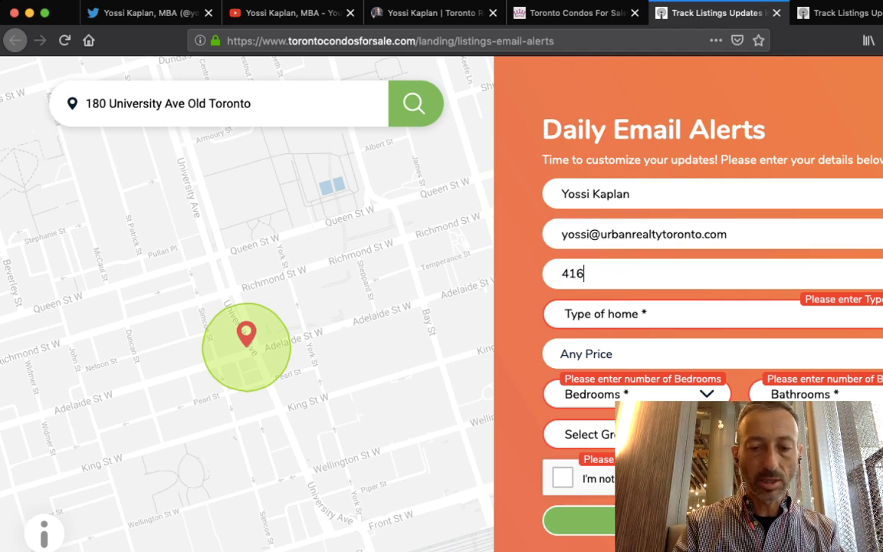
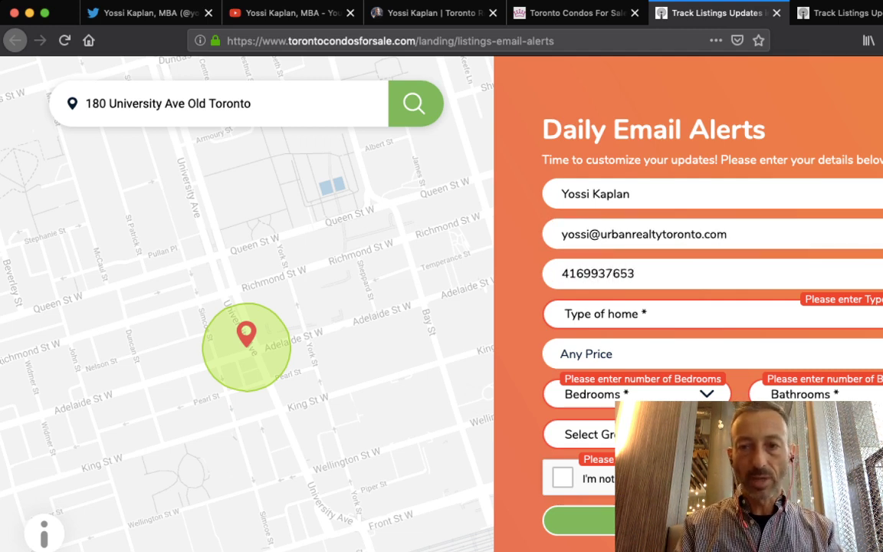
Choose CONDO home type, keep Any Price, and set 1 bedroom and the Buyer group
key(Tab)
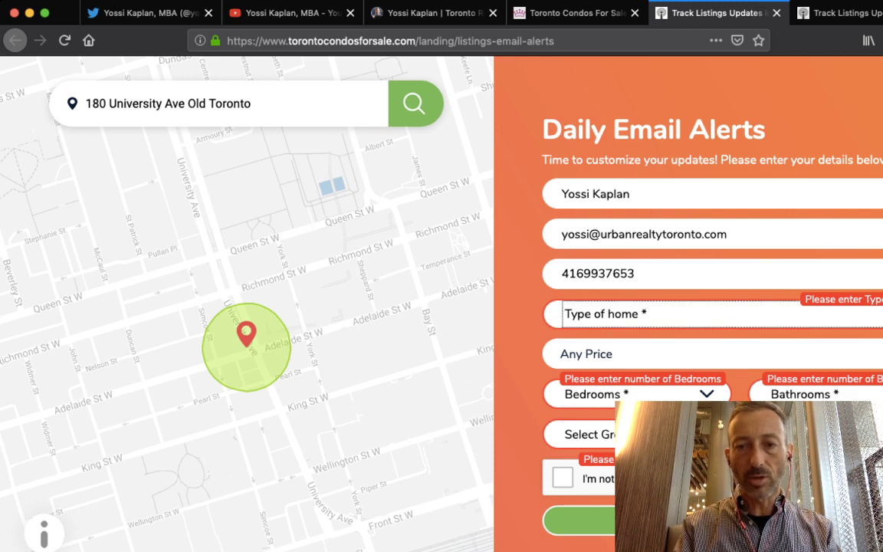
key(c)
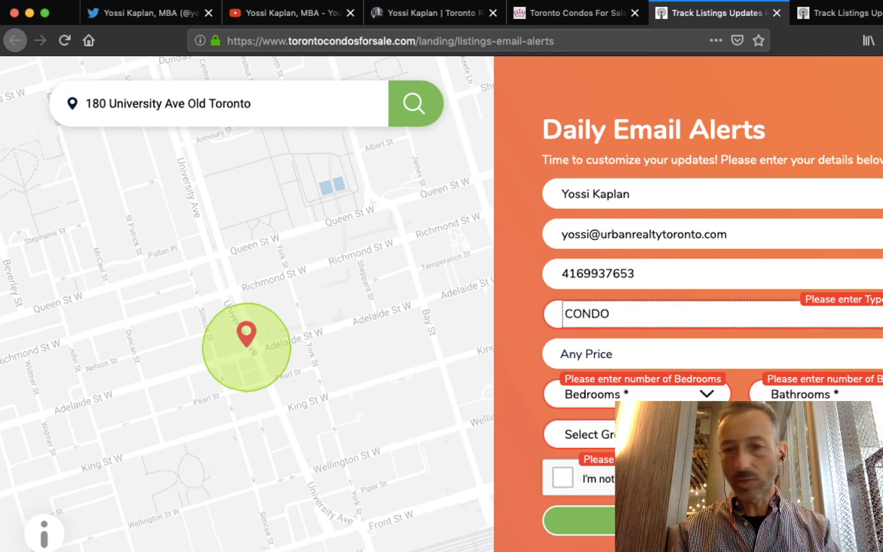
key(Tab)
key(Escape)
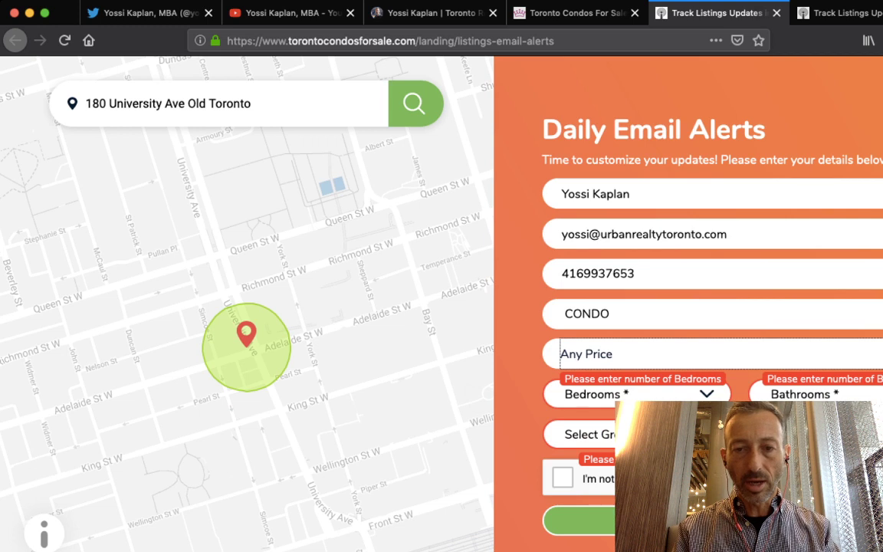
key(Tab)
key(1)
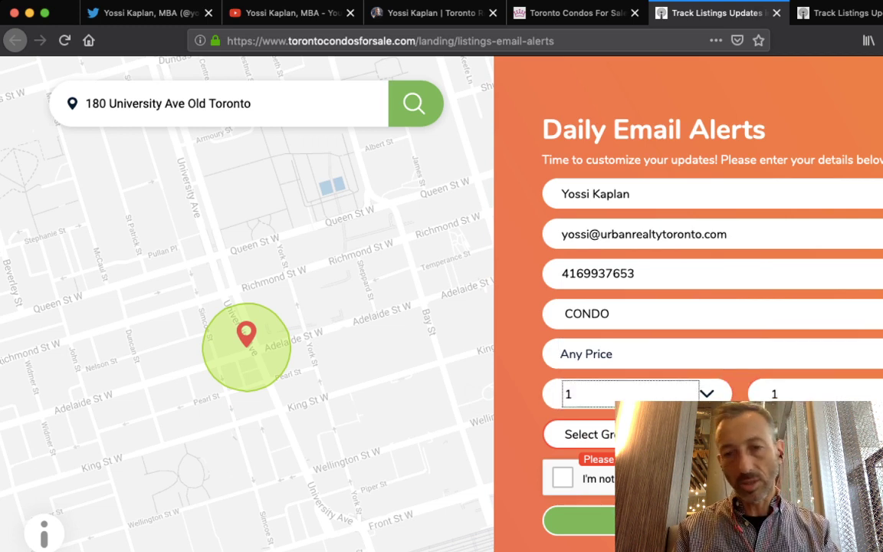
key(Tab)
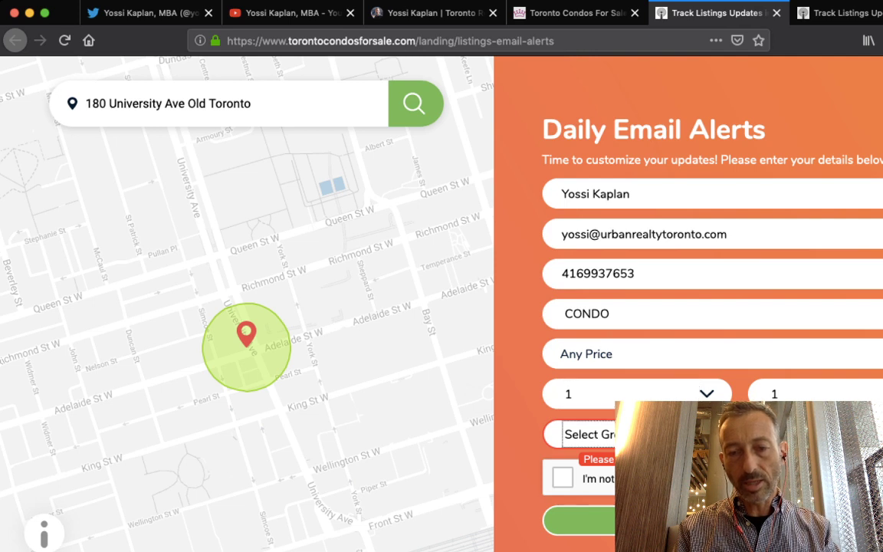
key(b)
Pick the First Time interest and start the reCAPTCHA robot check
key(Tab)
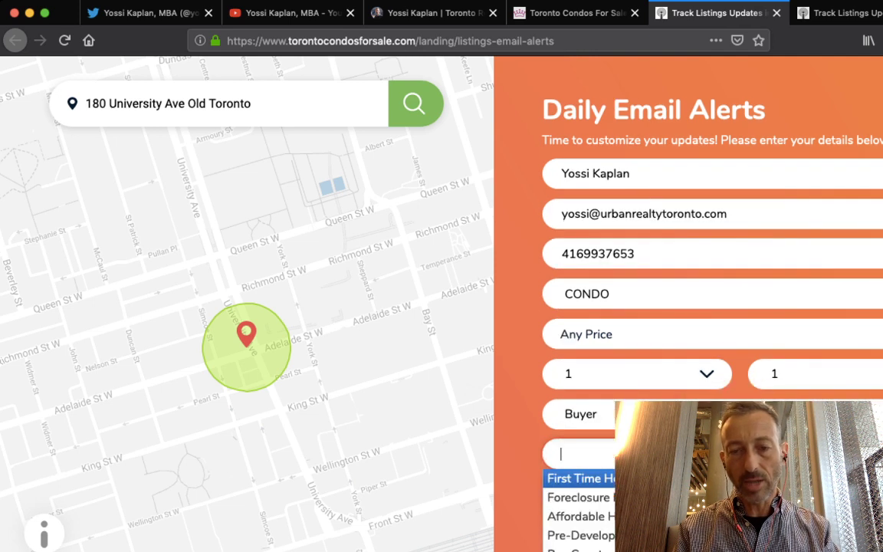
key(Down)
key(Down)
key(Down)
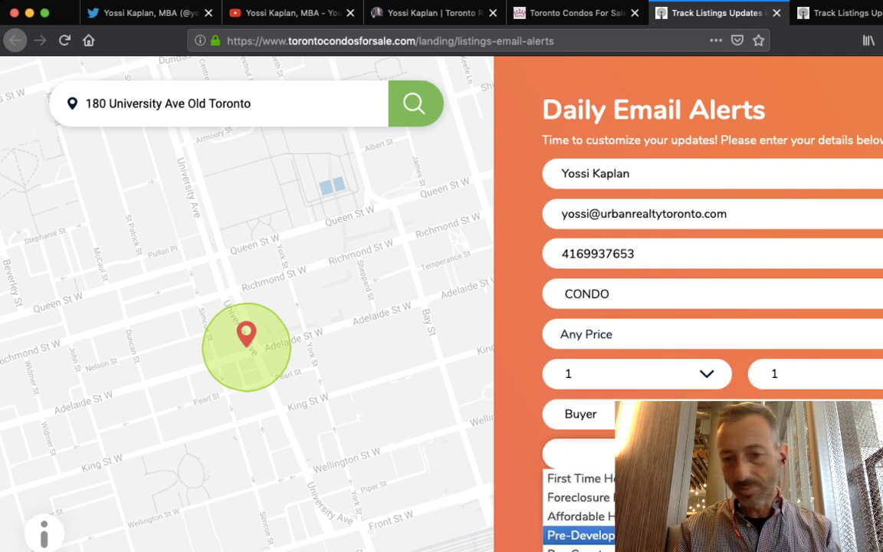
key(Up)
key(Escape)
key(Tab)
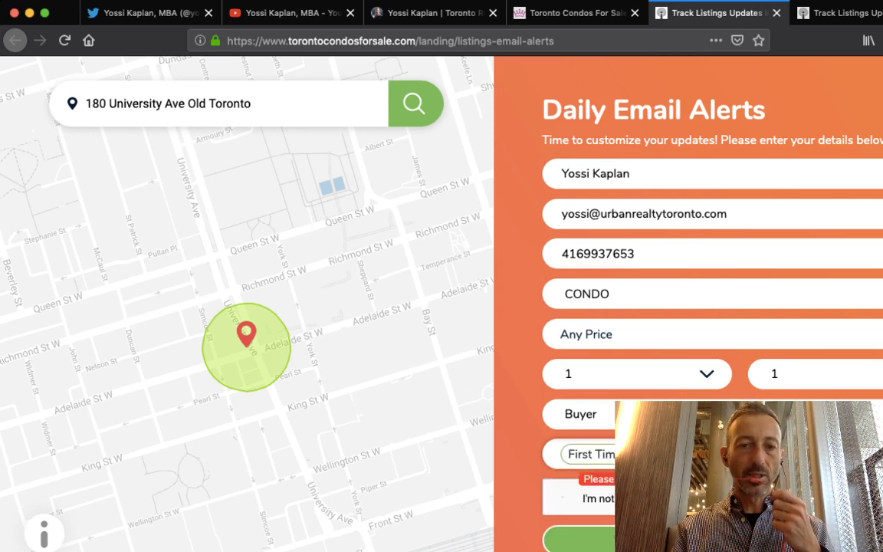
key(space)
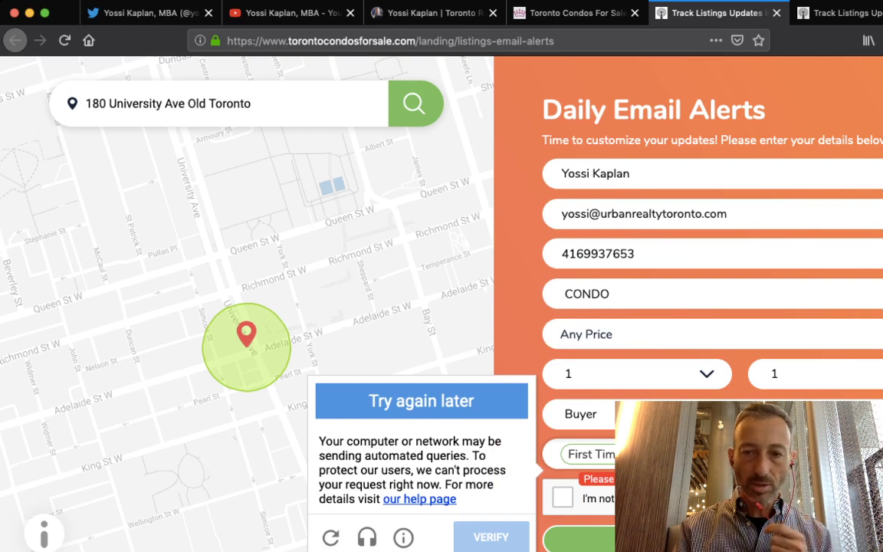
Dismiss the failed reCAPTCHA challenge popup
key(Escape)
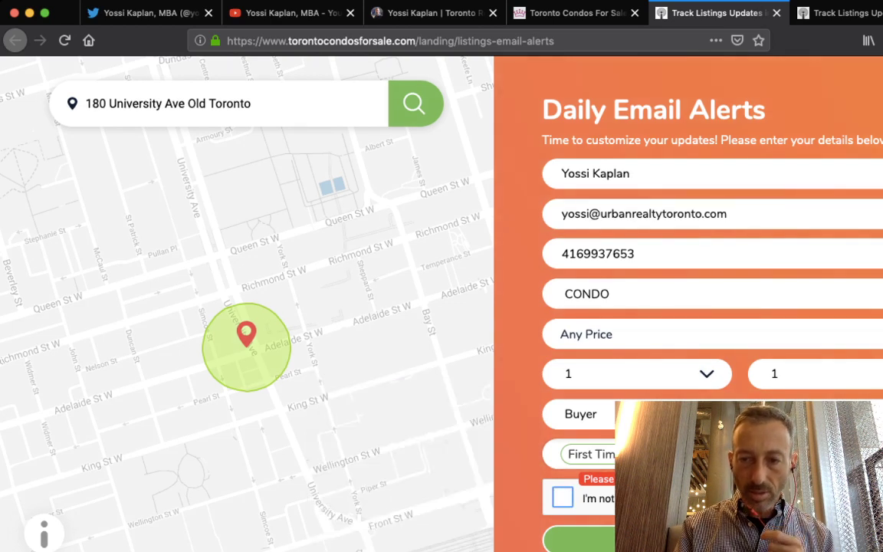
key(Tab)
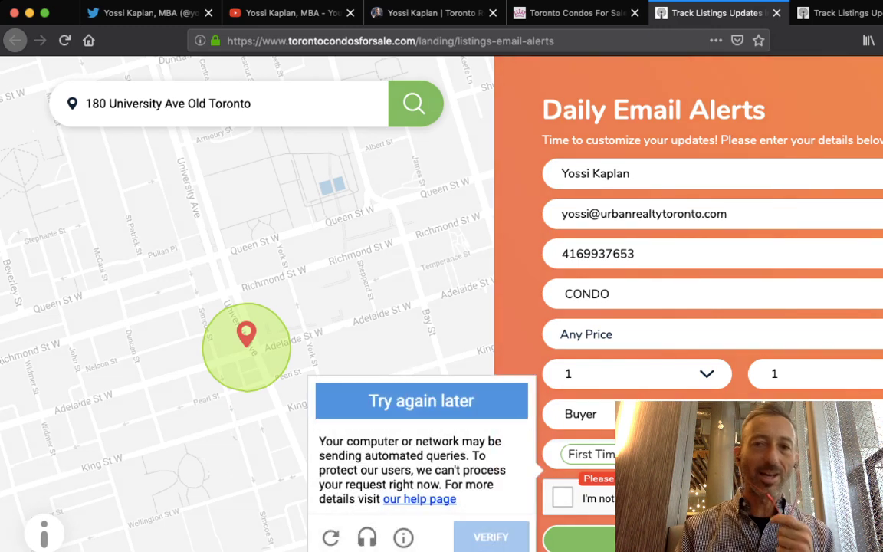
key(Escape)
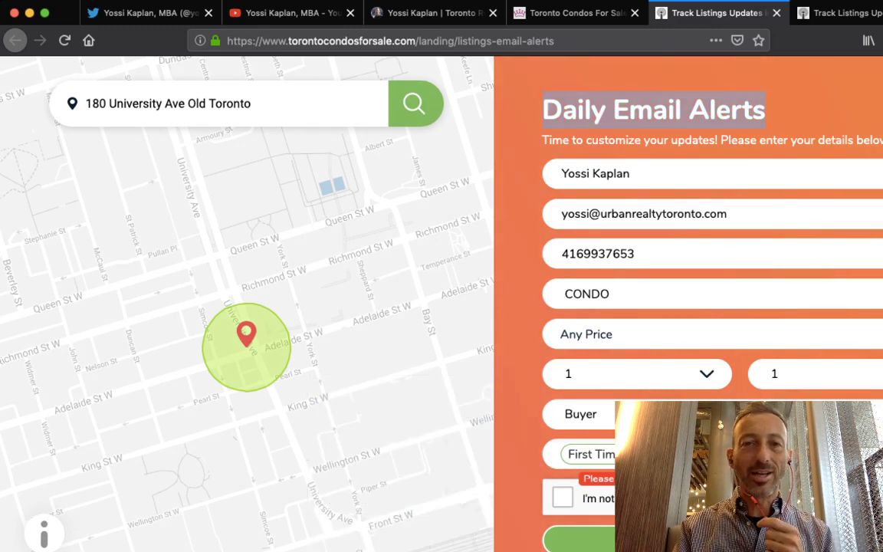
Open the torontocondosforsale.com home page in a new tab
drag(423, 41, 555, 40)
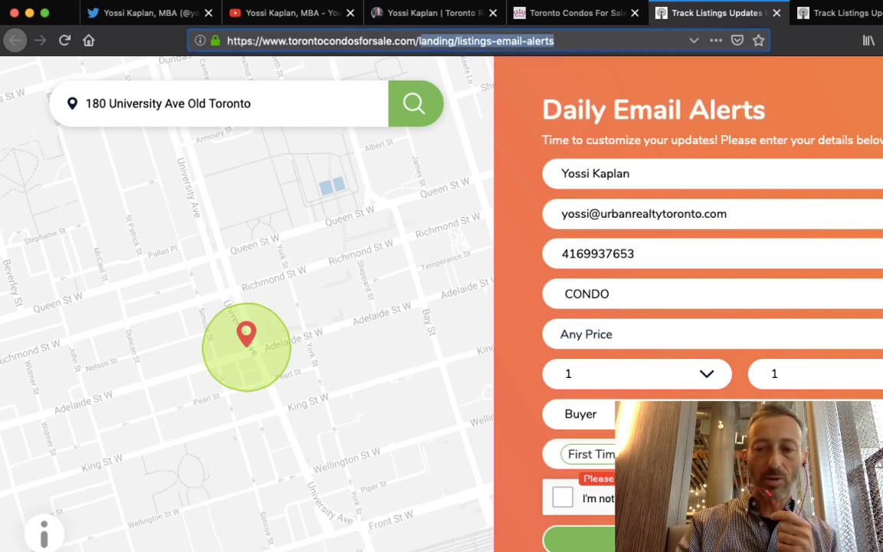
key(BackSpace)
key(Escape)
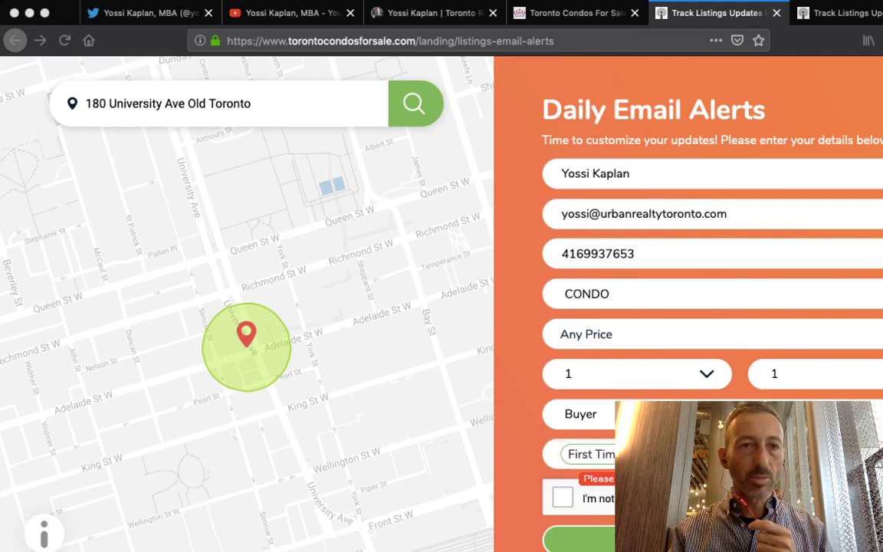
drag(221, 11, 221, 13)
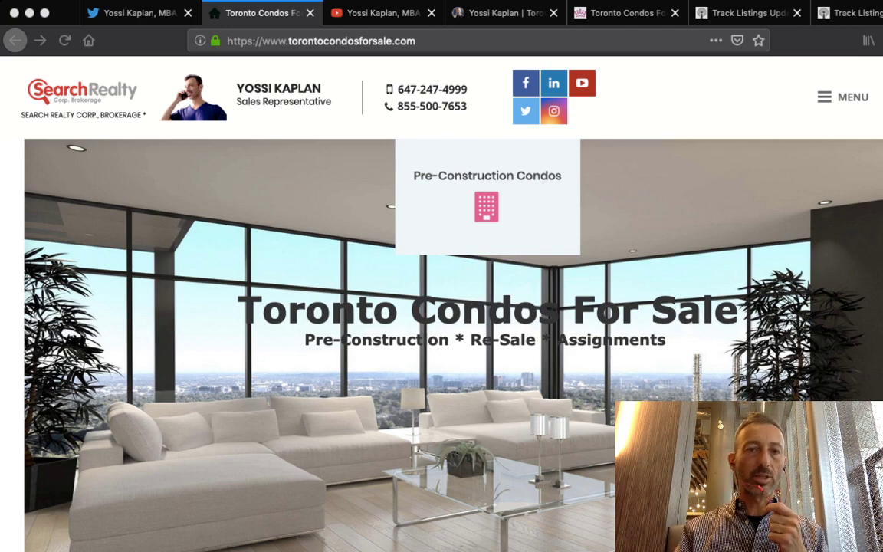
Scroll through the home page's featured projects, then go to MENU > Listings > Residential Search
scroll(442, 306, down, 5)
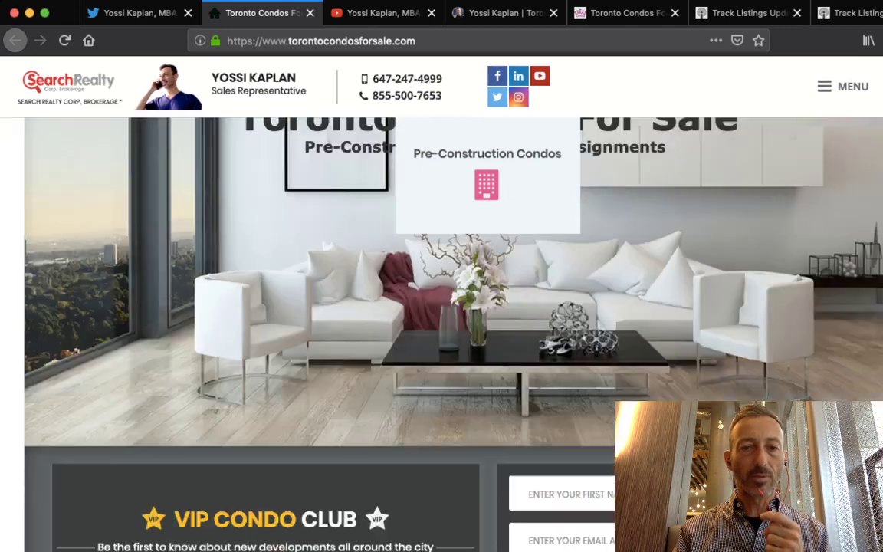
scroll(441, 334, down, 8)
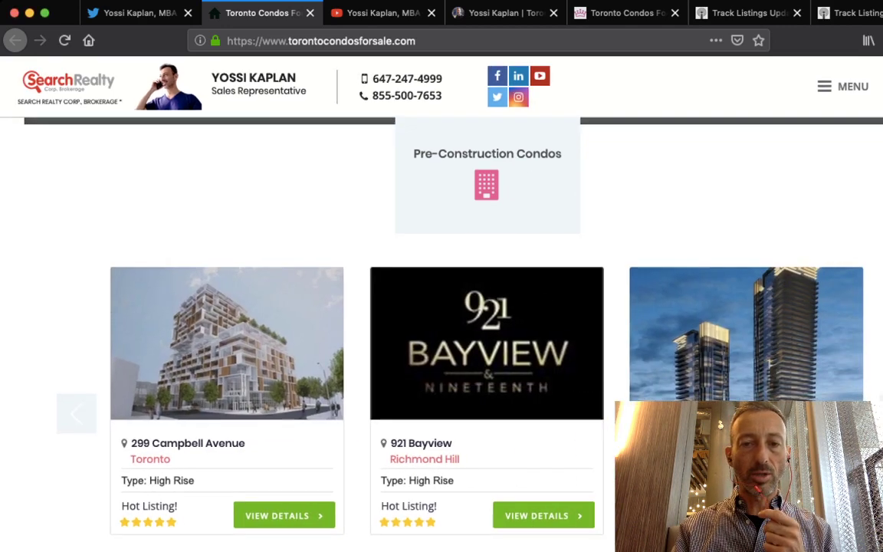
scroll(442, 335, down, 8)
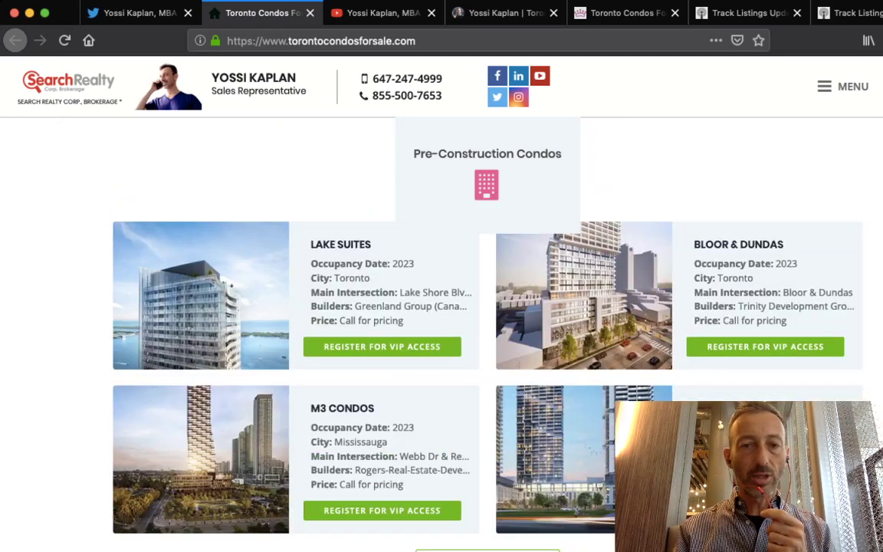
scroll(442, 334, down, 8)
scroll(441, 334, up, 10)
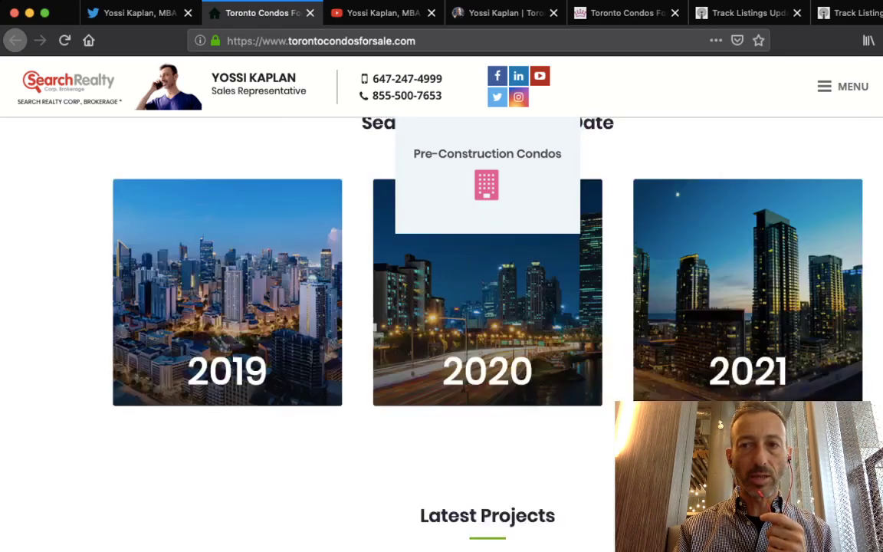
scroll(442, 334, up, 12)
mouse_move(843, 97)
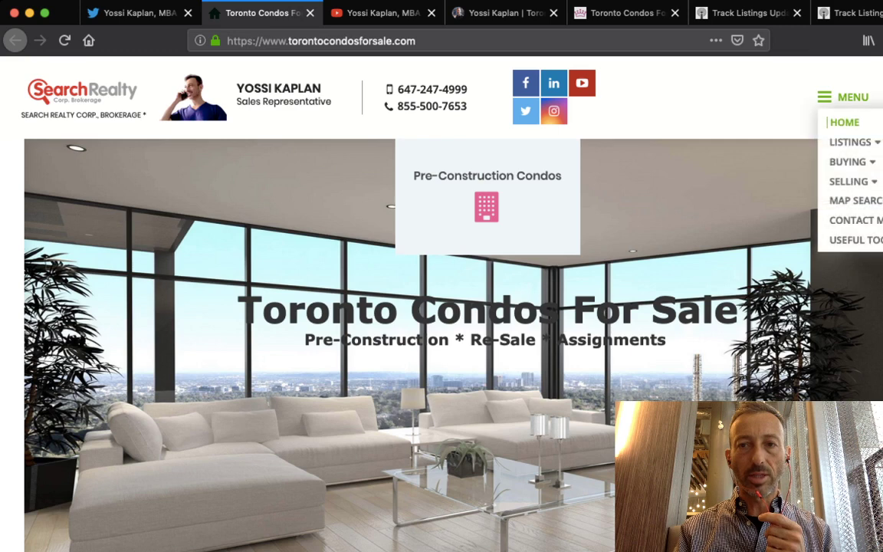
mouse_move(850, 142)
click(733, 142)
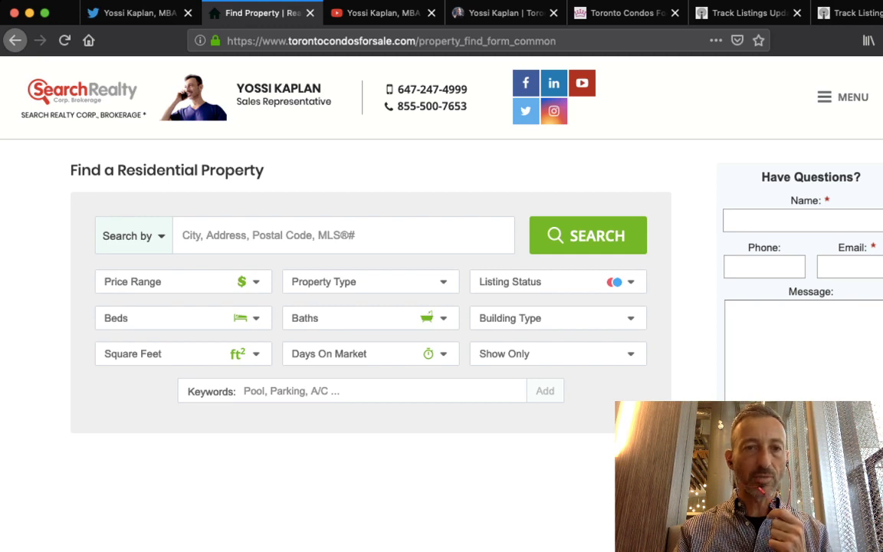
Enter '1171 queen' in the City/Address box and pick the 1171 Queen Street West suggestion
scroll(368, 307, down, 3)
scroll(368, 307, up, 3)
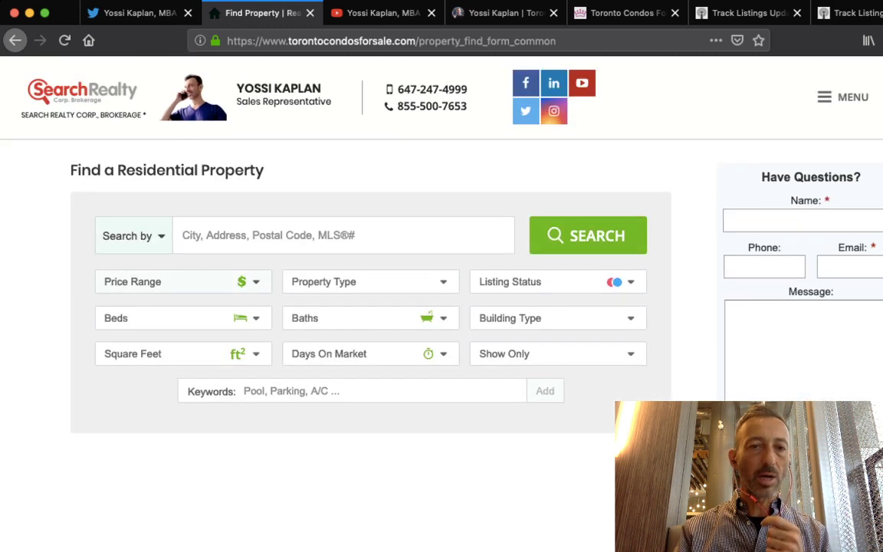
click(230, 235)
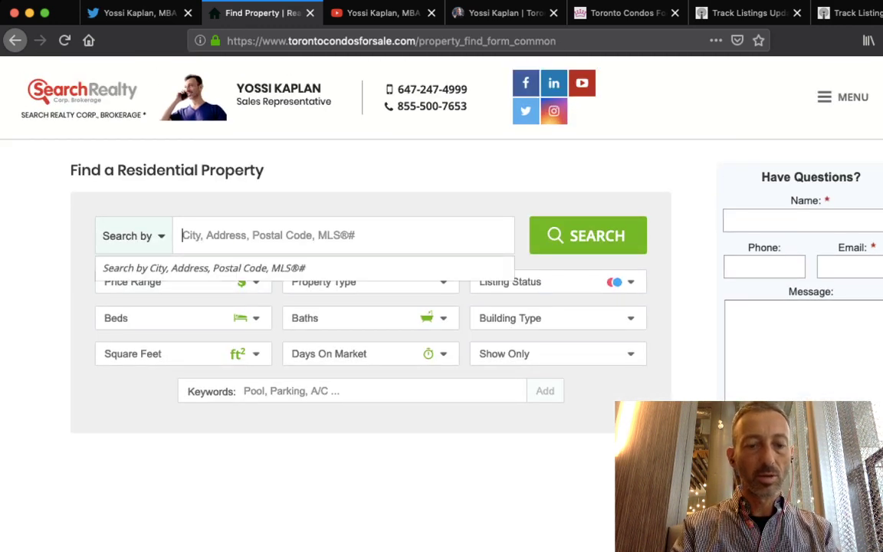
text(1171 queen)
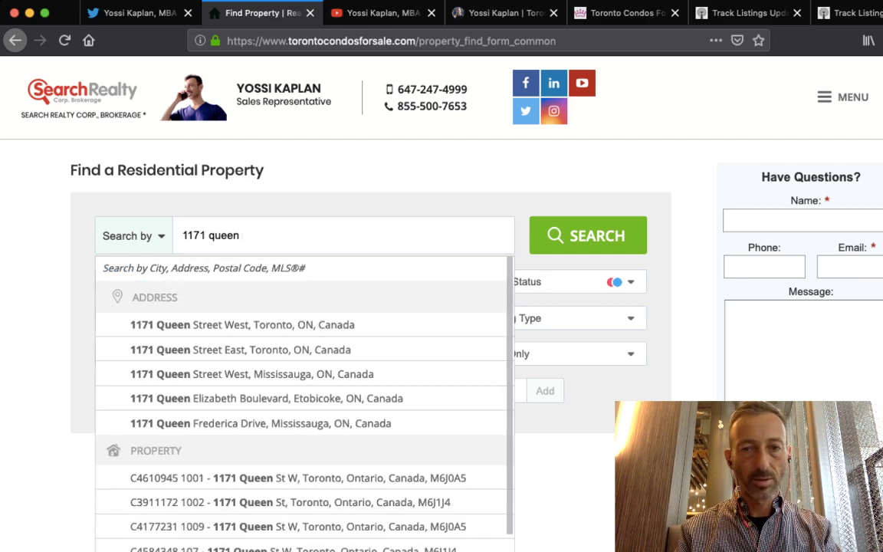
key(Down)
key(Return)
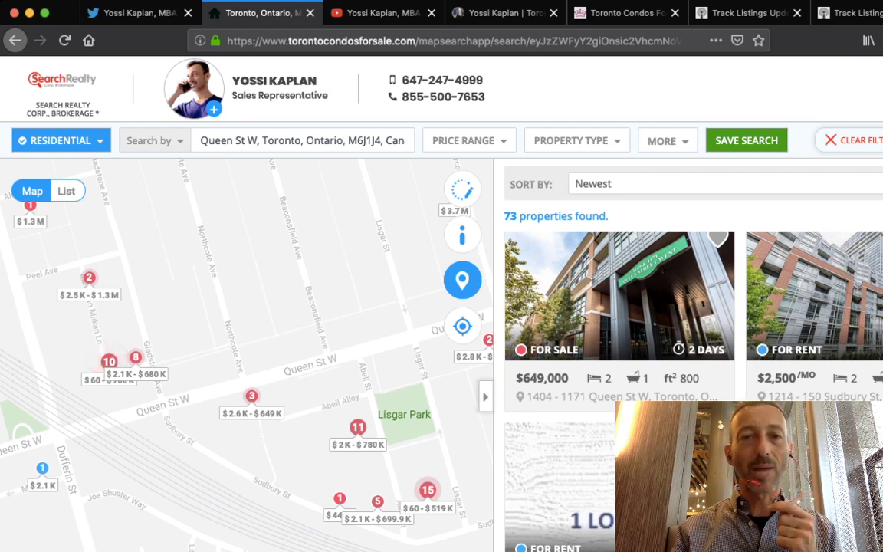
key(ctrl+Tab)
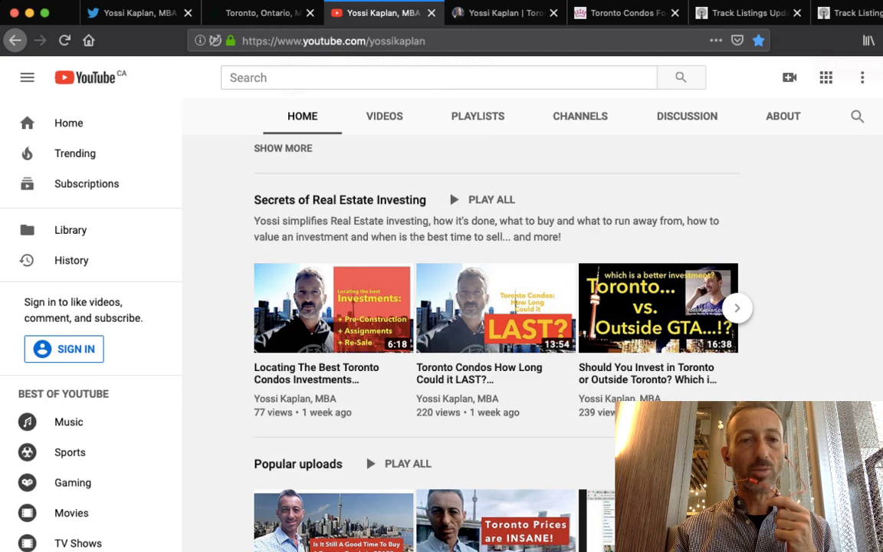
scroll(329, 407, up, 10)
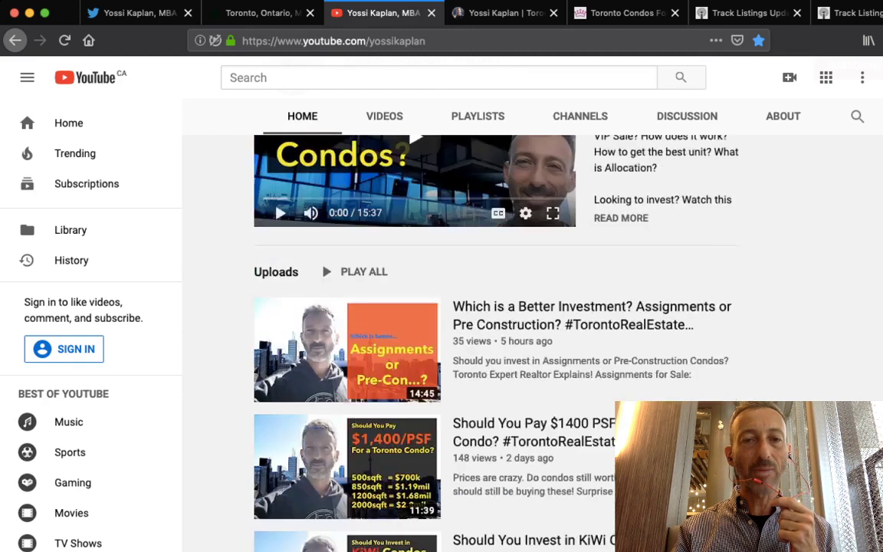
scroll(368, 390, up, 5)
scroll(289, 232, down, 5)
key(ctrl+Tab)
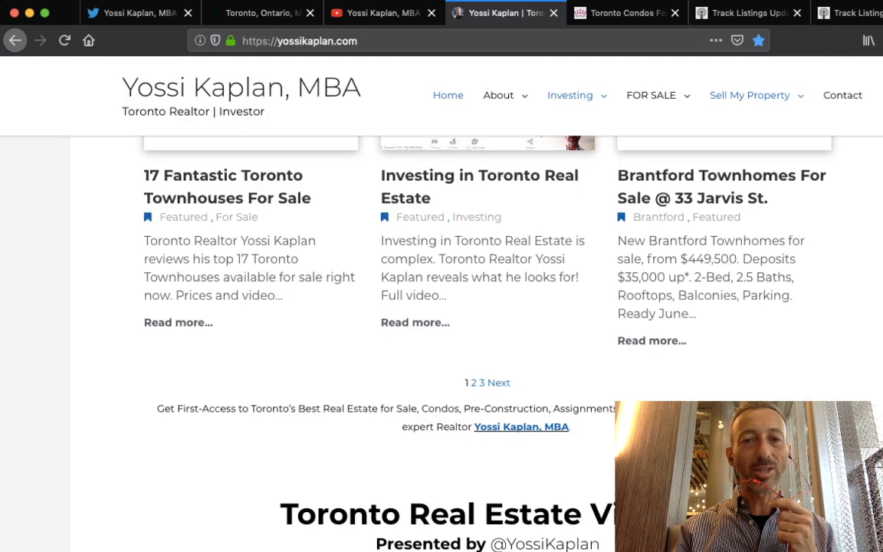
scroll(442, 345, up, 10)
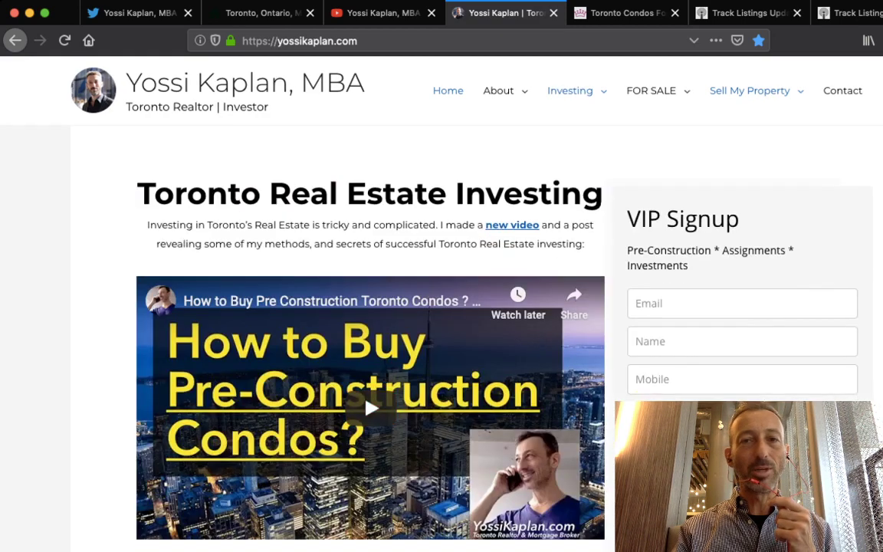
From the UrbanRealtyToronto.com footer, open the Listing Alerts! sign-up page and the Assignments search
key(ctrl+Tab)
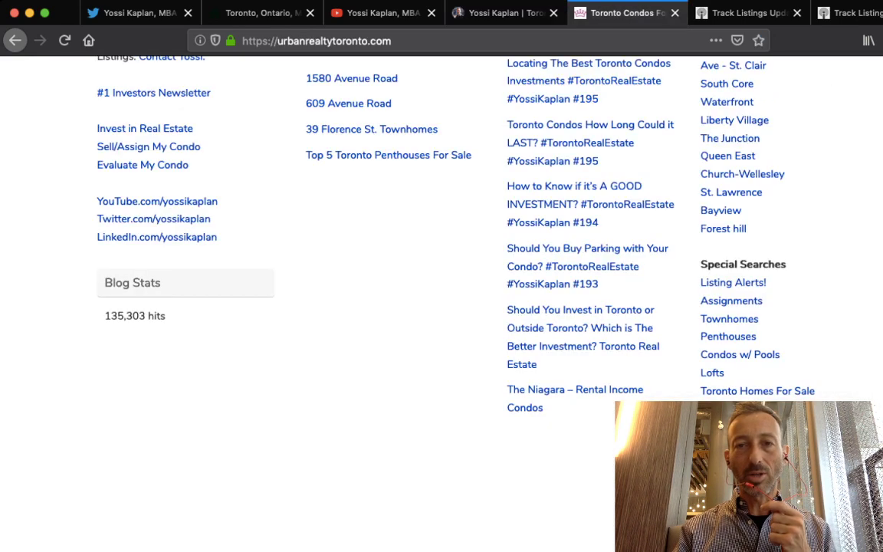
click(733, 282)
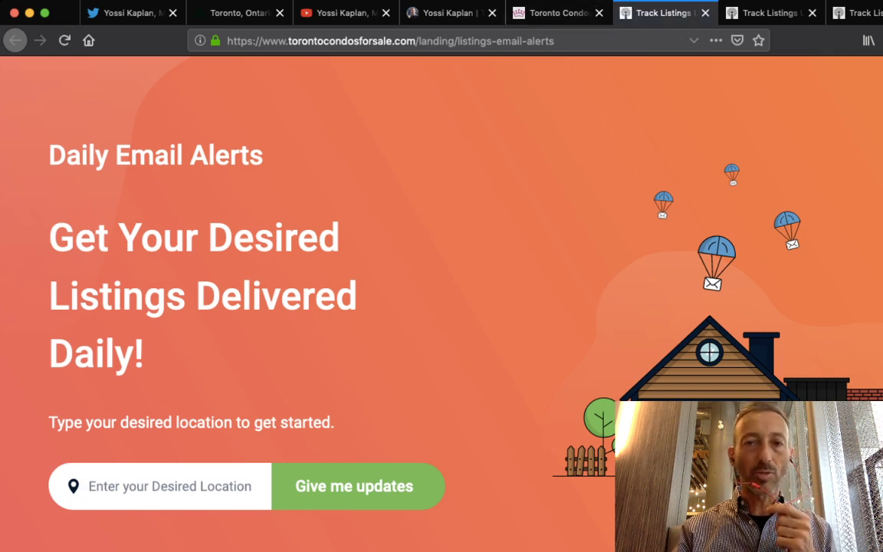
click(556, 12)
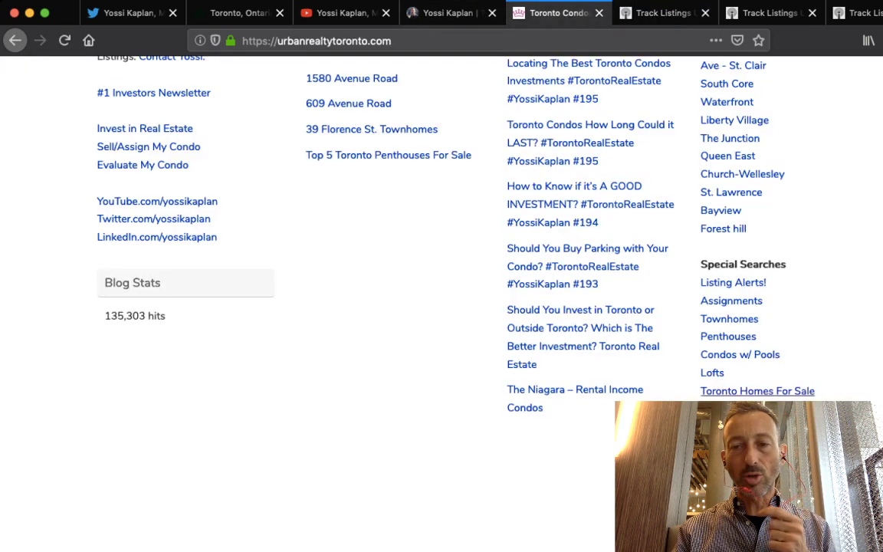
click(732, 300)
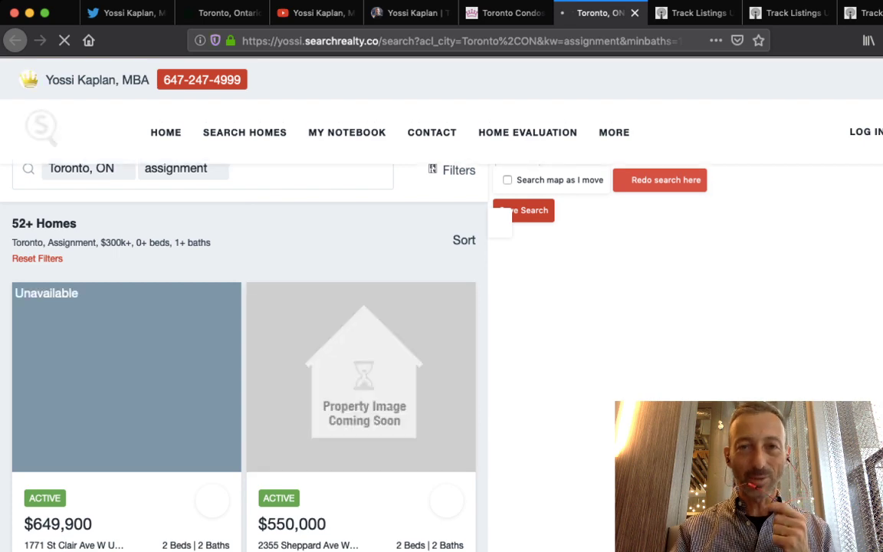
Return to the UrbanRealtyToronto.com tab and scroll through its posts
key(ctrl+shift+Tab)
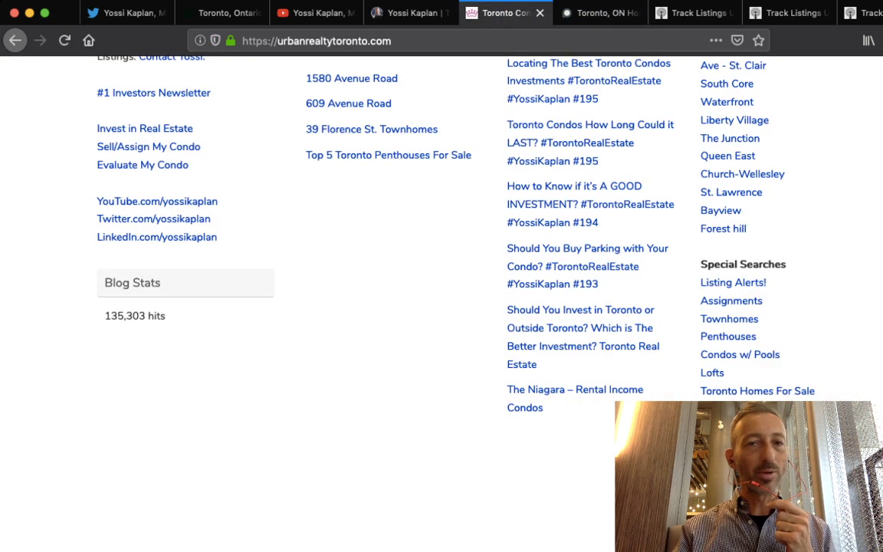
key(super+l)
key(Right)
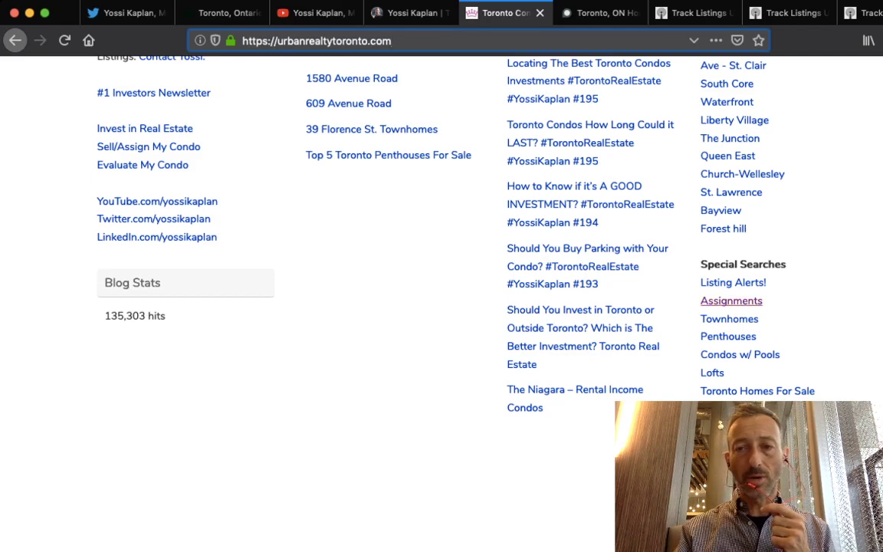
scroll(442, 306, up, 5)
scroll(441, 307, up, 15)
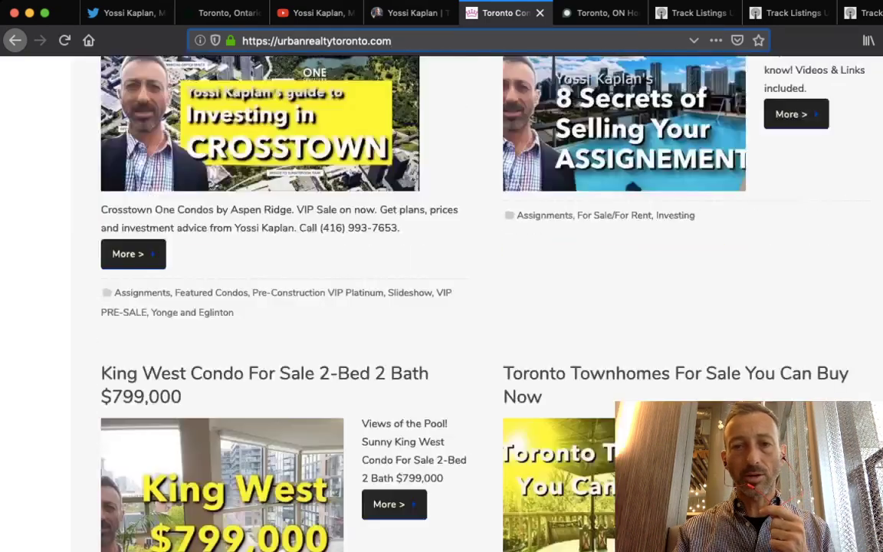
scroll(442, 307, down, 20)
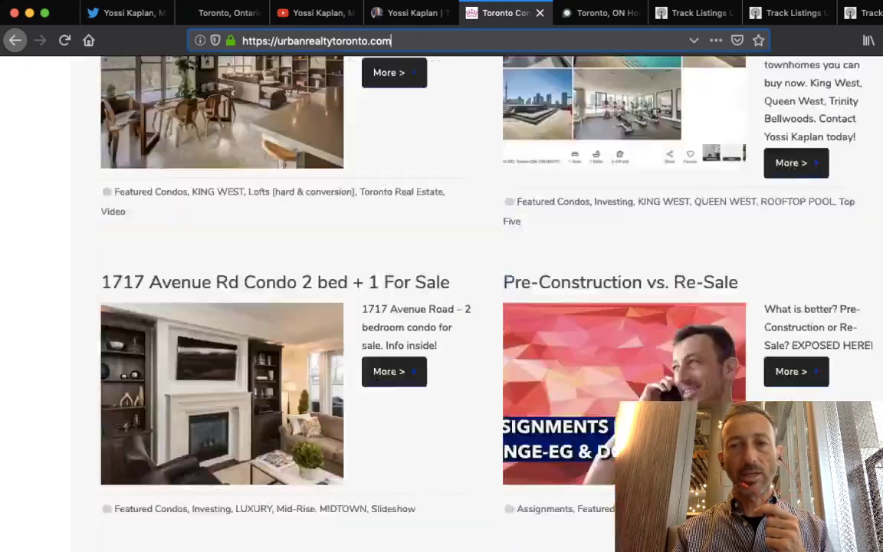
scroll(441, 306, up, 20)
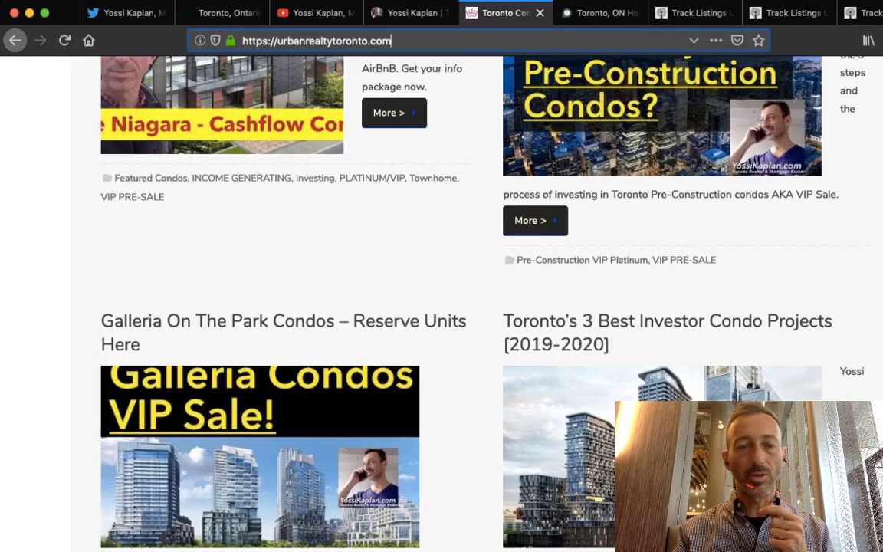
Open the Galleria On The Park Condos – Reserve Units Here post and scroll through it
click(253, 407)
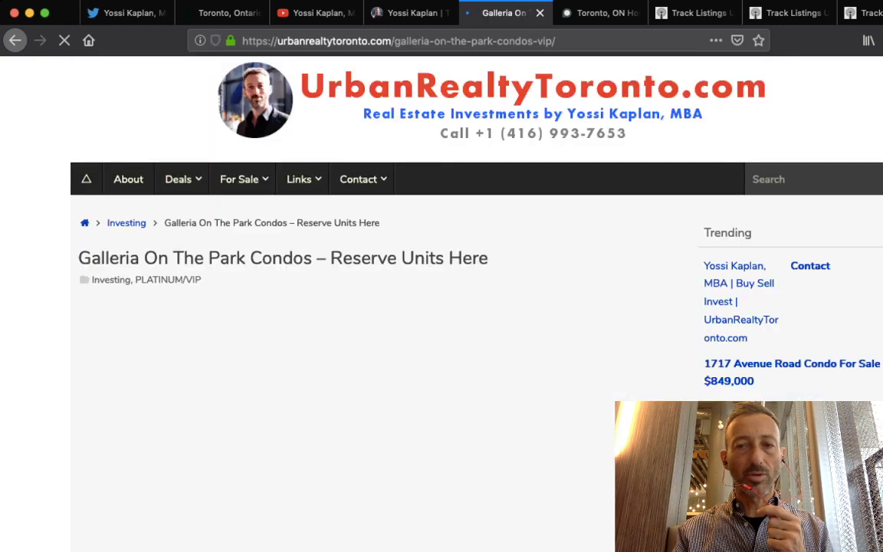
scroll(442, 307, down, 15)
scroll(442, 306, down, 15)
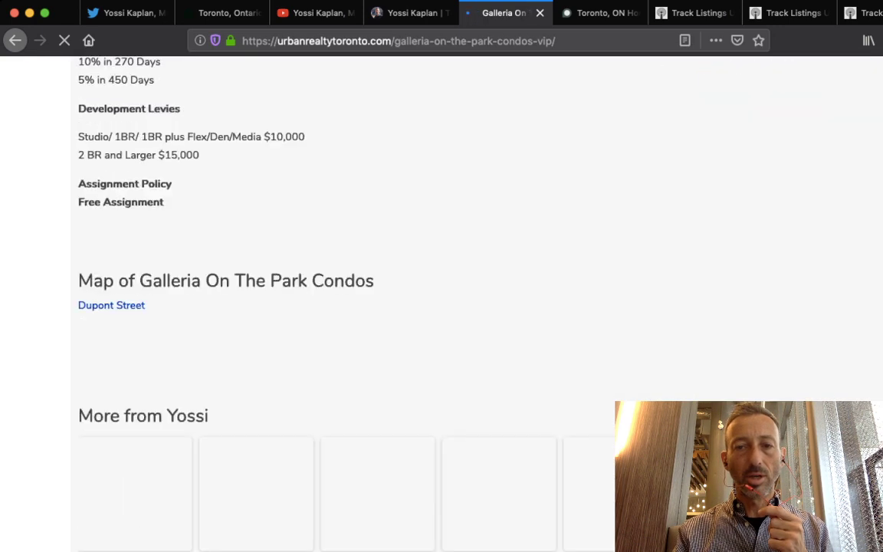
scroll(441, 307, up, 5)
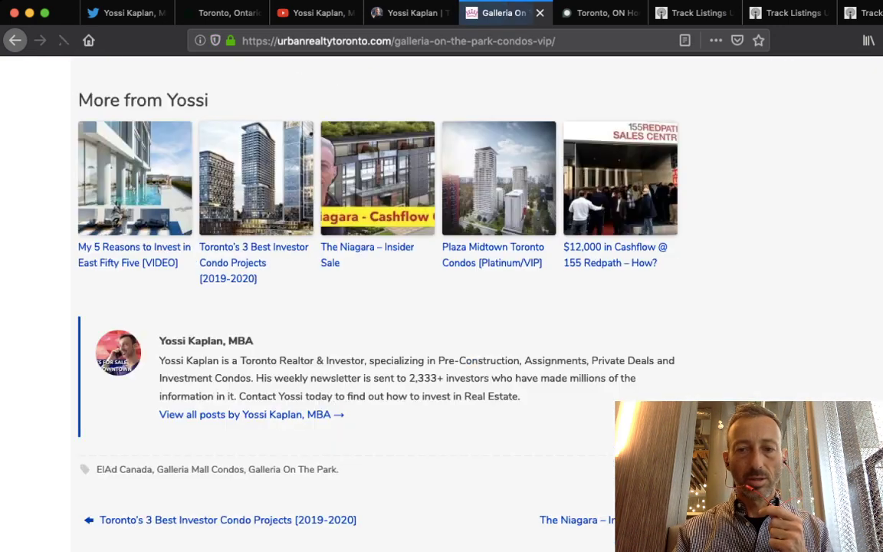
scroll(442, 307, down, 3)
scroll(442, 307, down, 15)
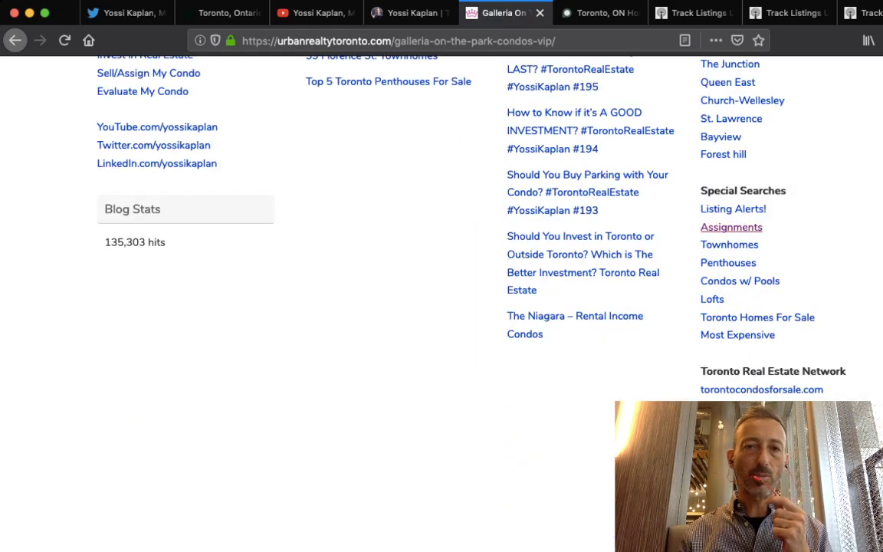
Open the Yossi SearchRealty Toronto assignments search, then reopen the Daily Email Alerts page from UrbanRealtyToronto.com
click(732, 227)
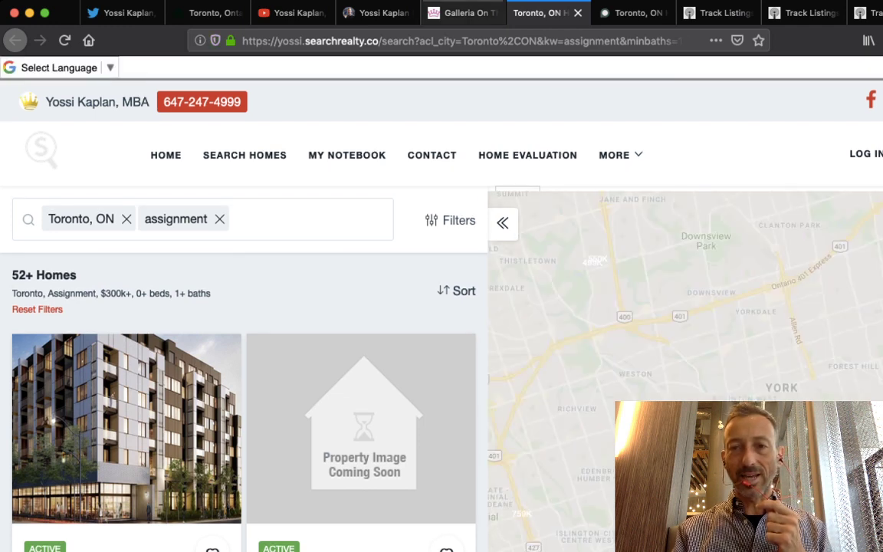
key(ctrl+shift+Tab)
click(733, 209)
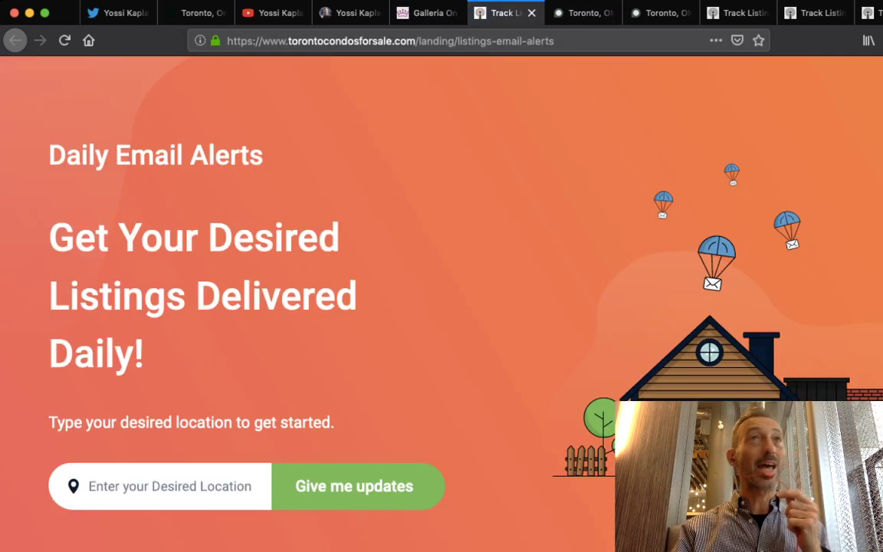